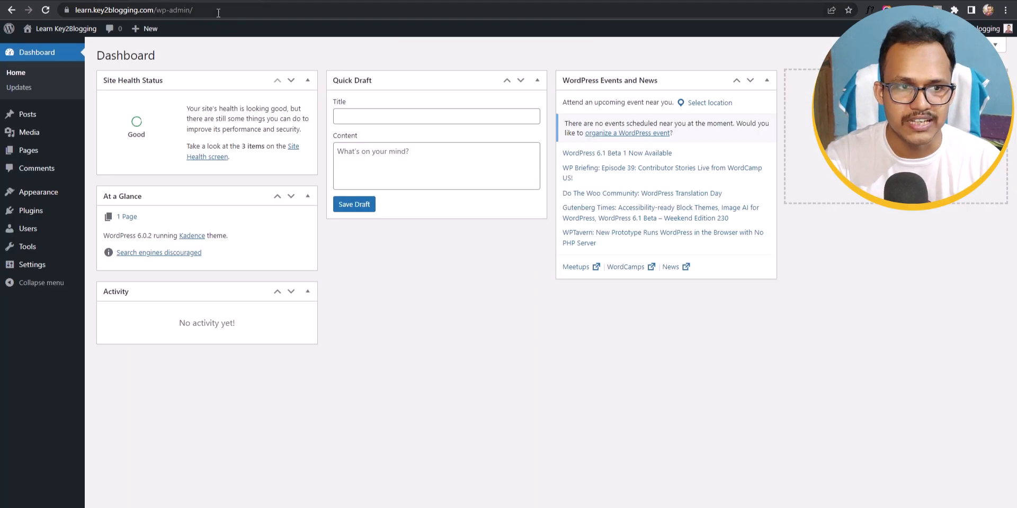
- Assign the existing Privacy Policy page as the site's privacy policy page in the WordPress privacy settings
left_click(32, 155)
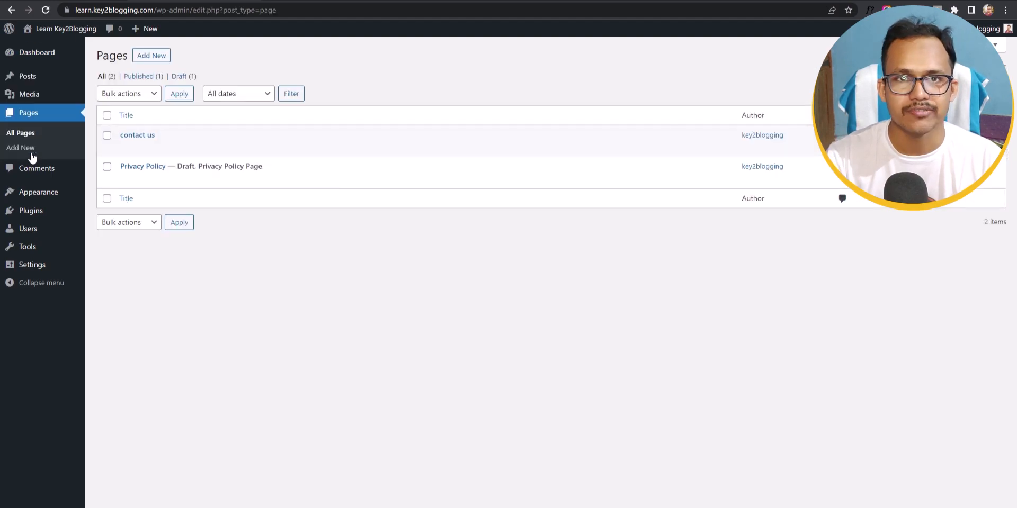
mouse_move(145, 177)
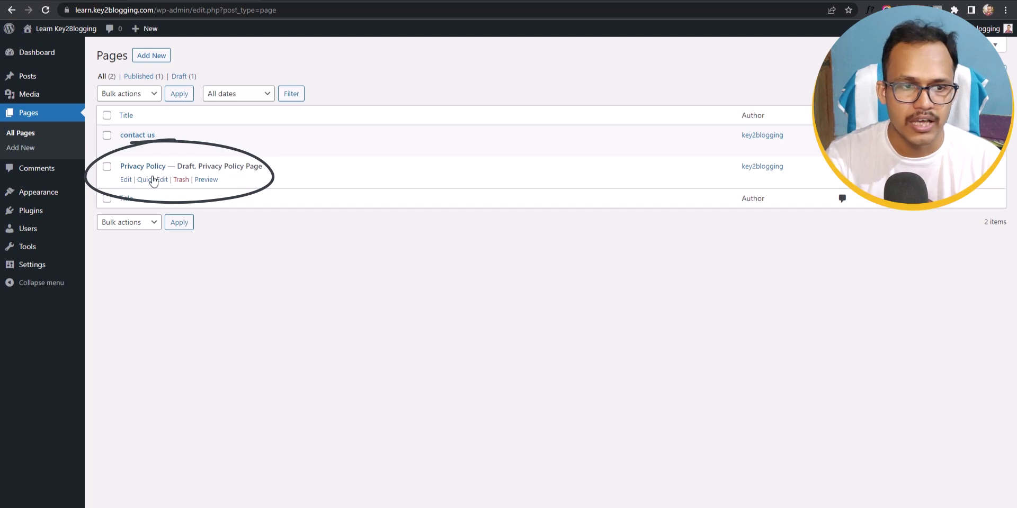
mouse_move(16, 267)
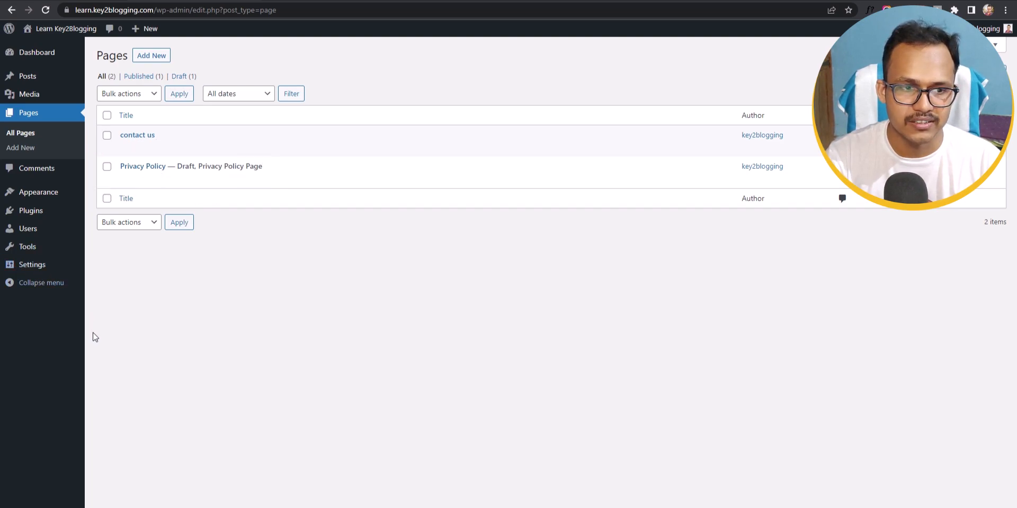
left_click(109, 358)
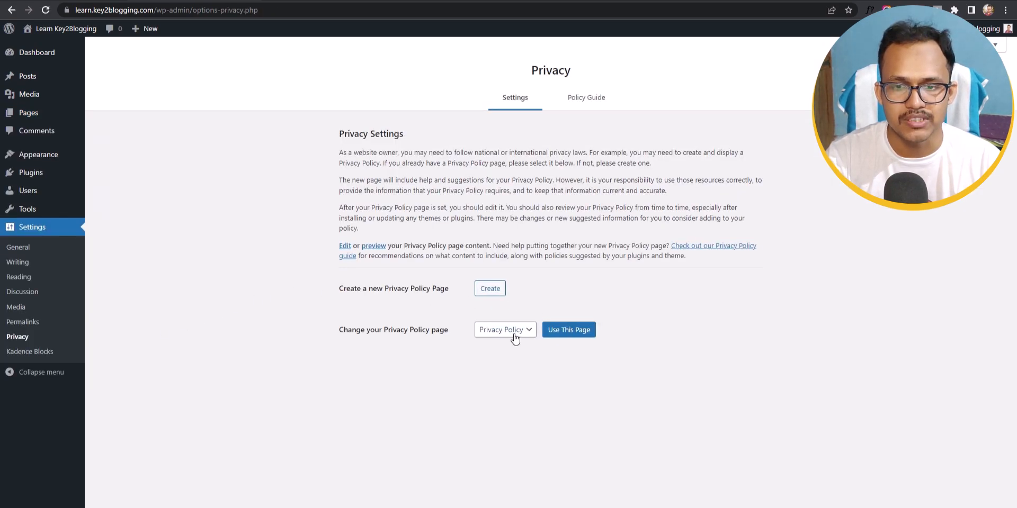
left_click(576, 332)
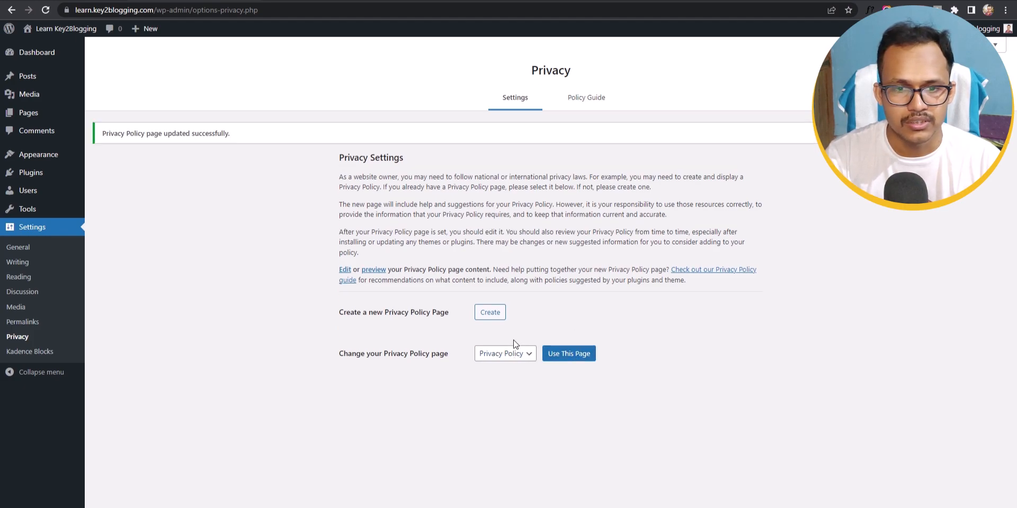
- Open the draft Privacy Policy page for editing and review its suggested text
left_click(27, 109)
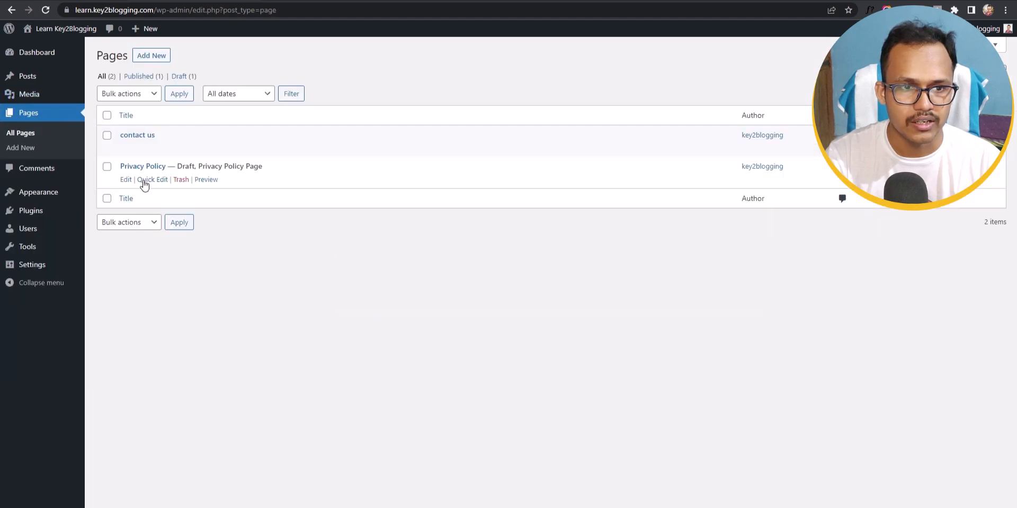
left_click(126, 180)
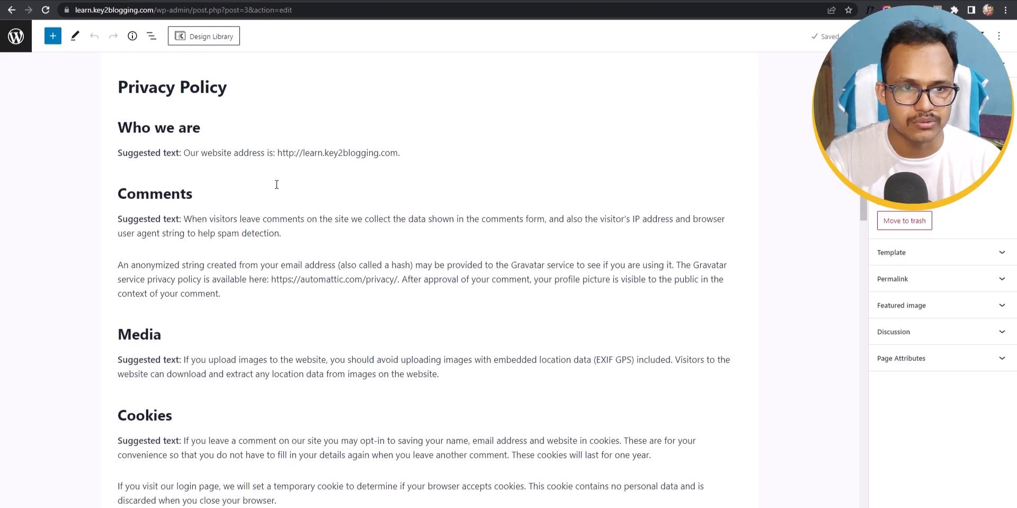
scroll(264, 291, "down", 6)
scroll(257, 327, "down", 7)
scroll(258, 333, "up", 10)
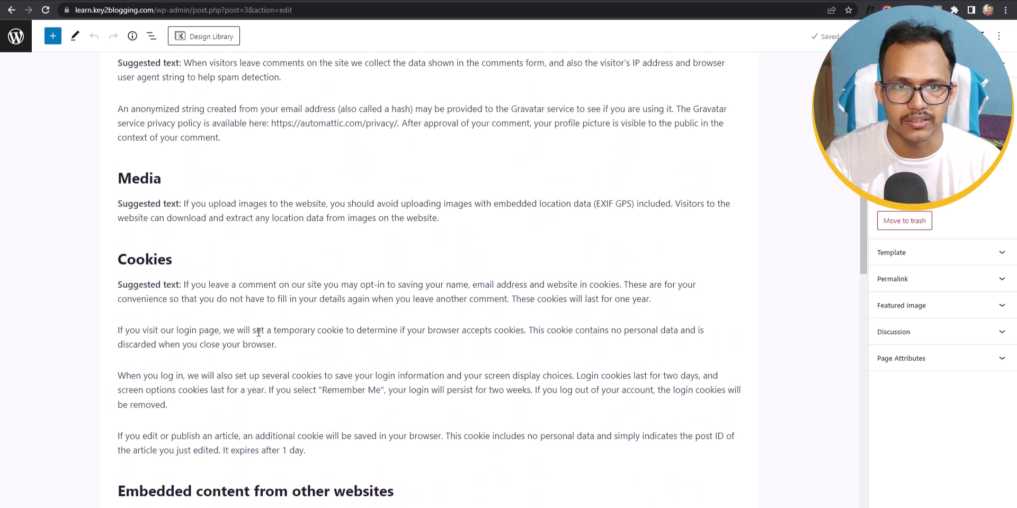
scroll(259, 332, "up", 3)
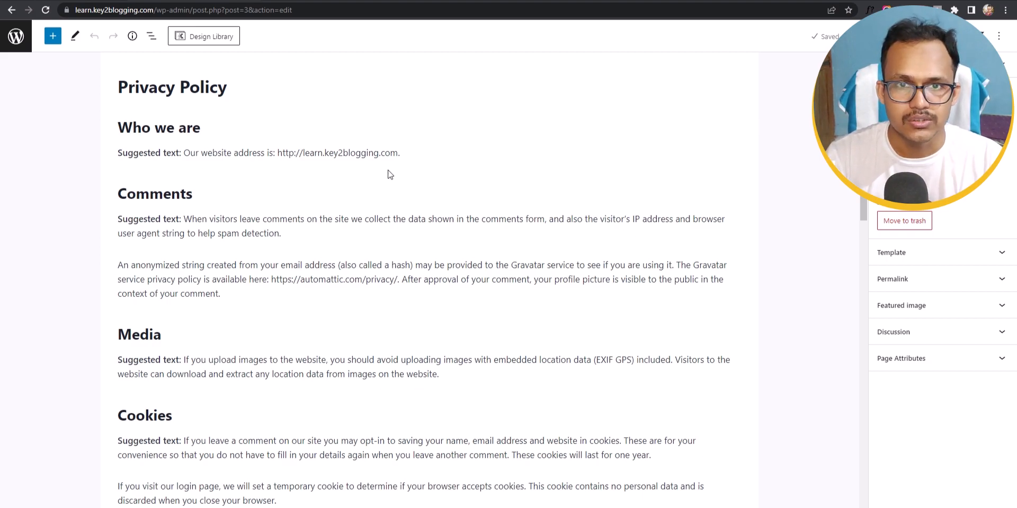
- Search the web for "privacy policy generator" in a new browser tab and open the privacypolicygenerator.info site
left_click(398, 2)
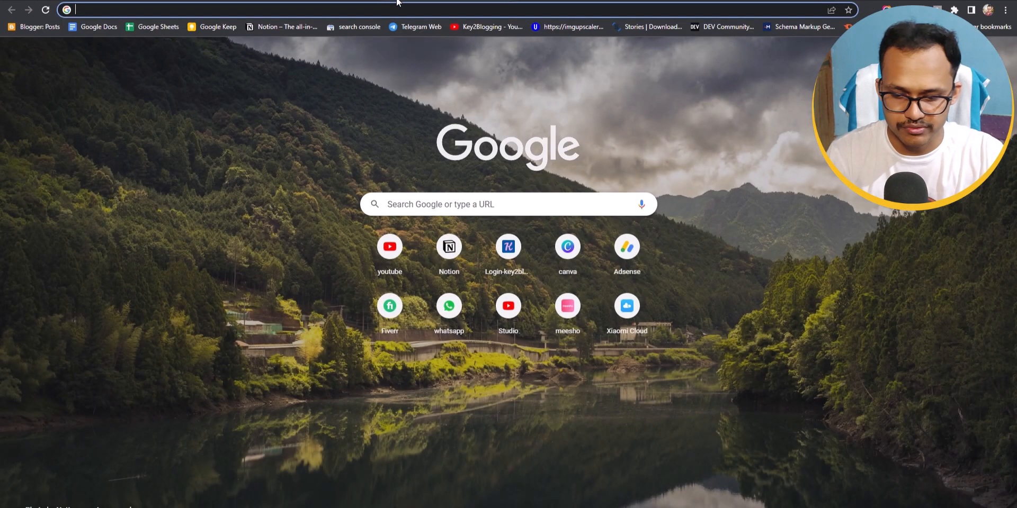
type("privac")
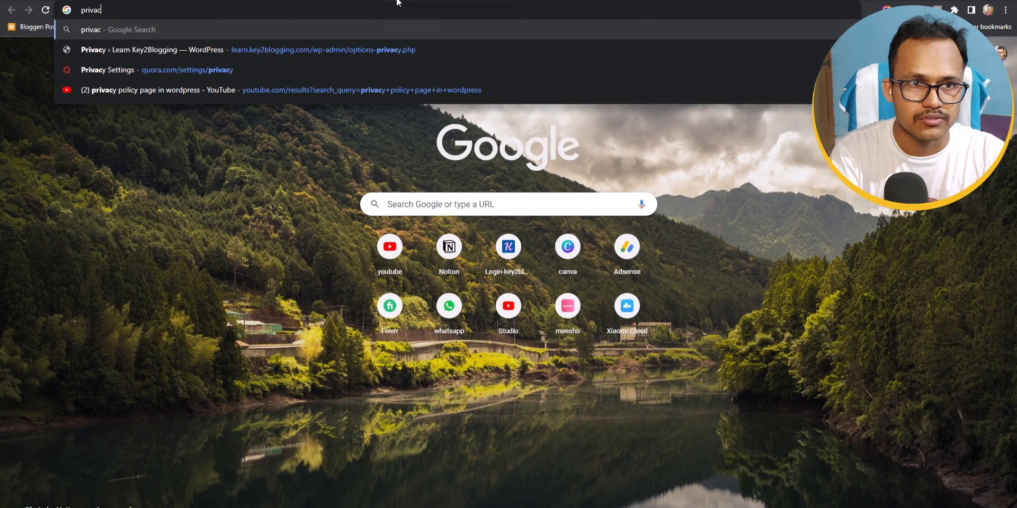
type("y poli")
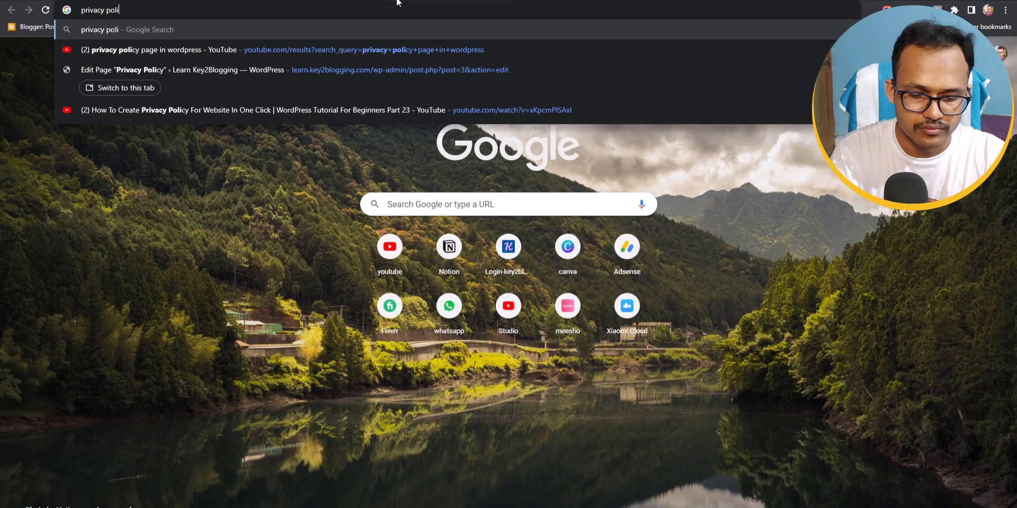
type("cy generat")
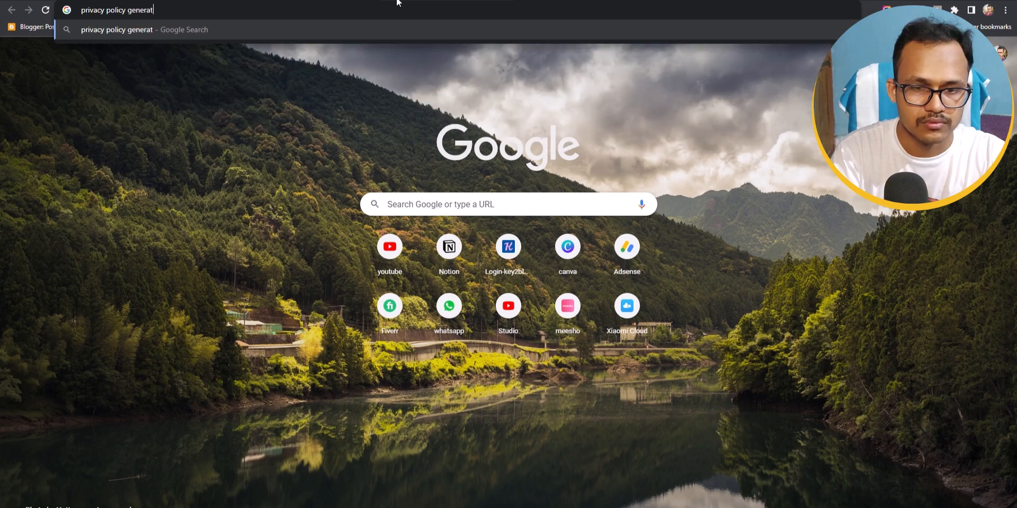
type("or")
key("Return")
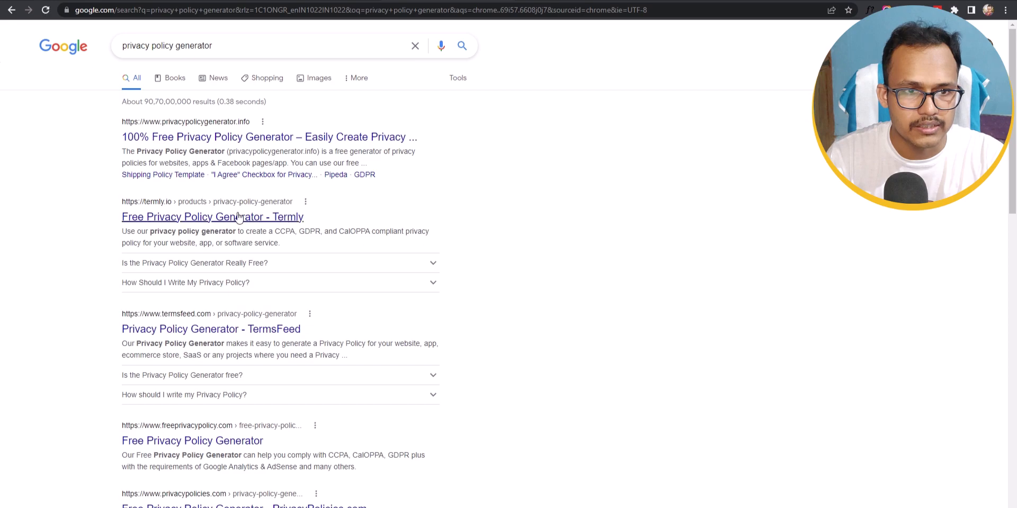
left_click(207, 138)
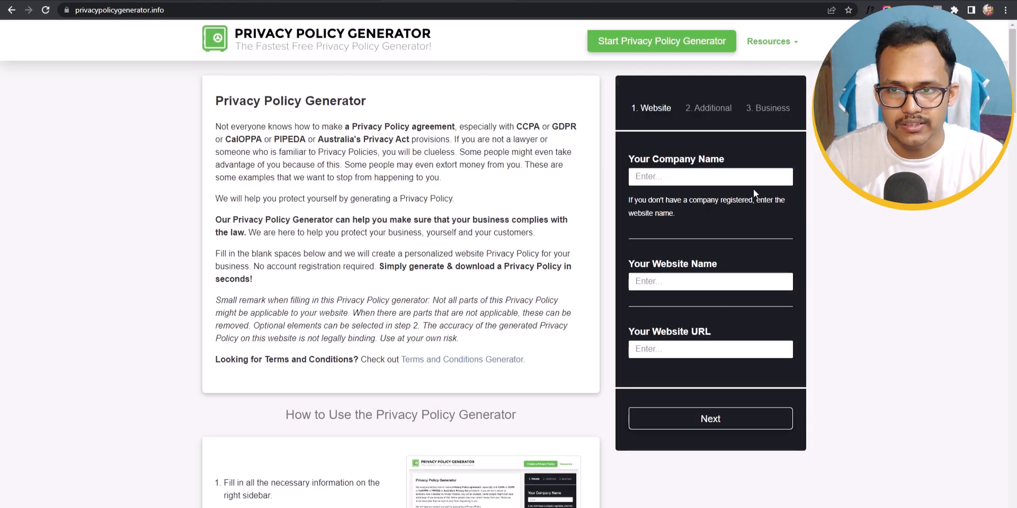
left_click(729, 179)
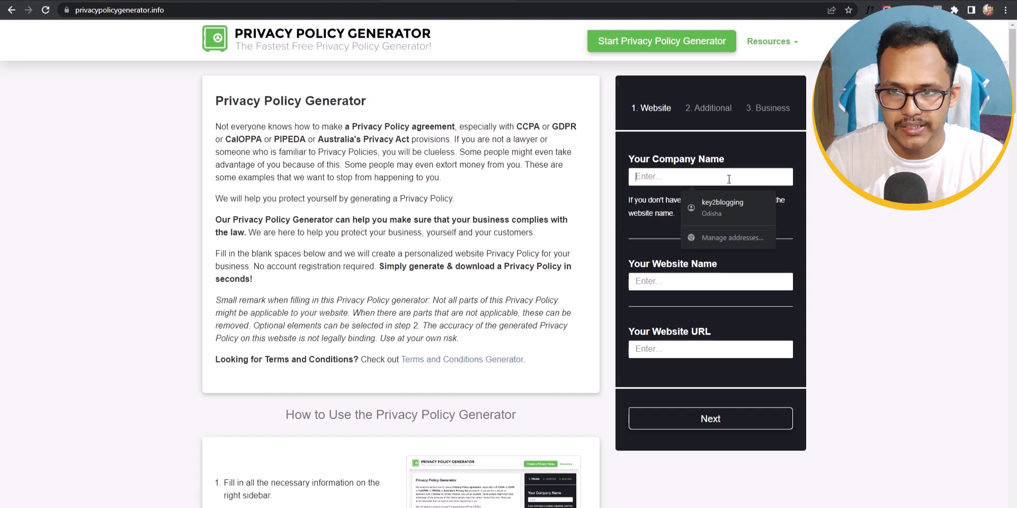
left_click(729, 214)
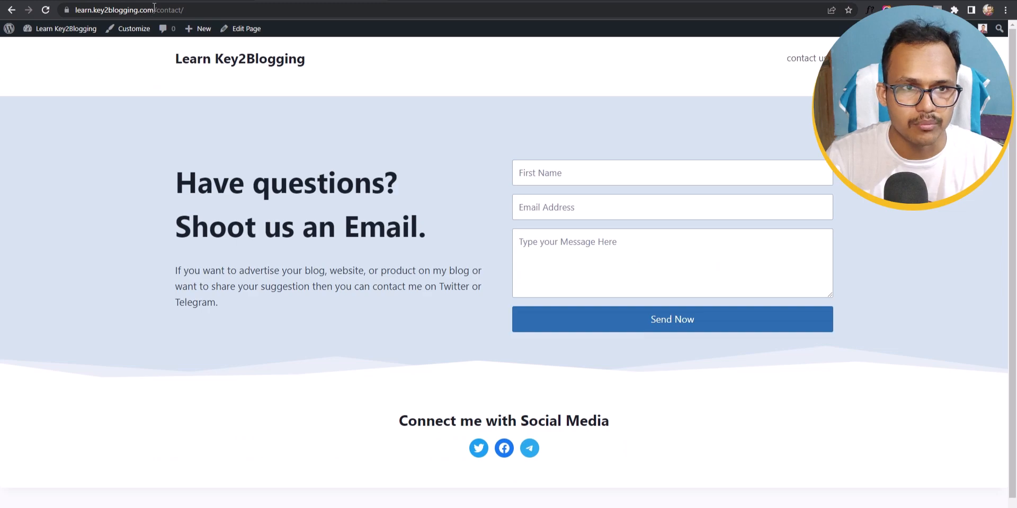
left_click_drag(154, 6, 59, 12)
key("ctrl+c")
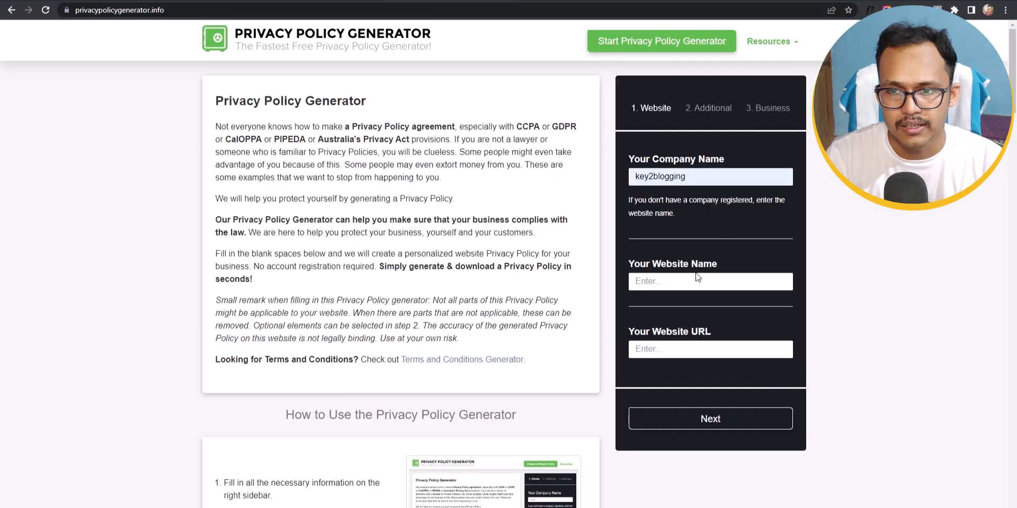
left_click(691, 282)
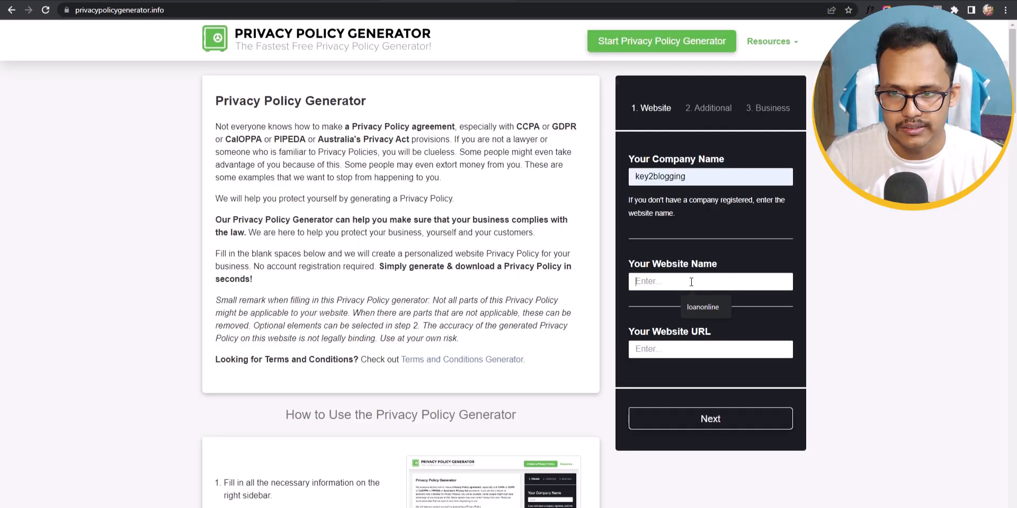
left_click(688, 349)
key("ctrl+v")
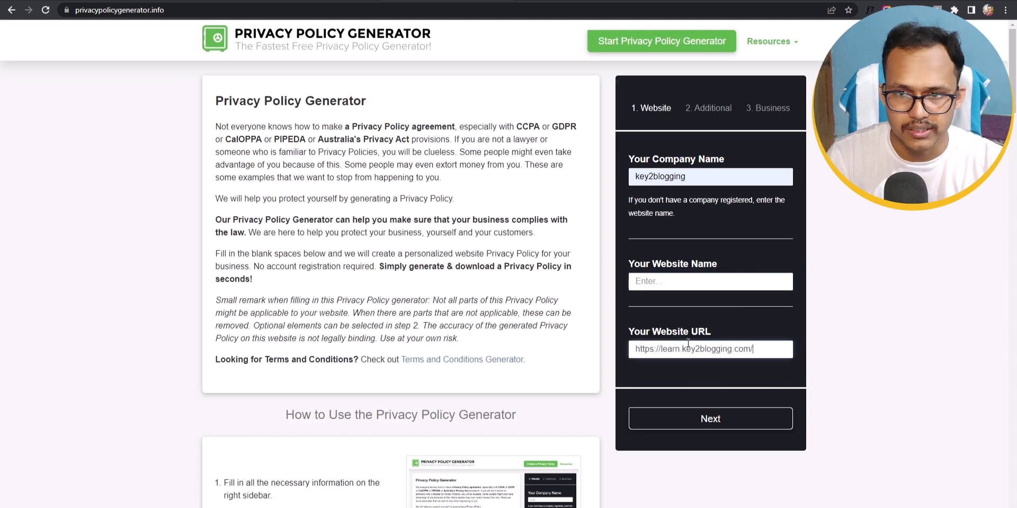
left_click(677, 274)
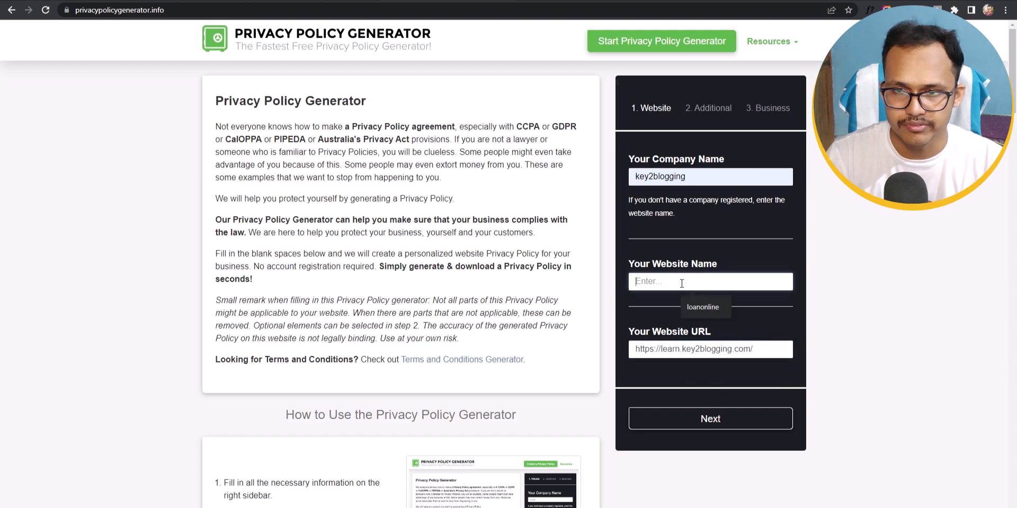
type("Key2")
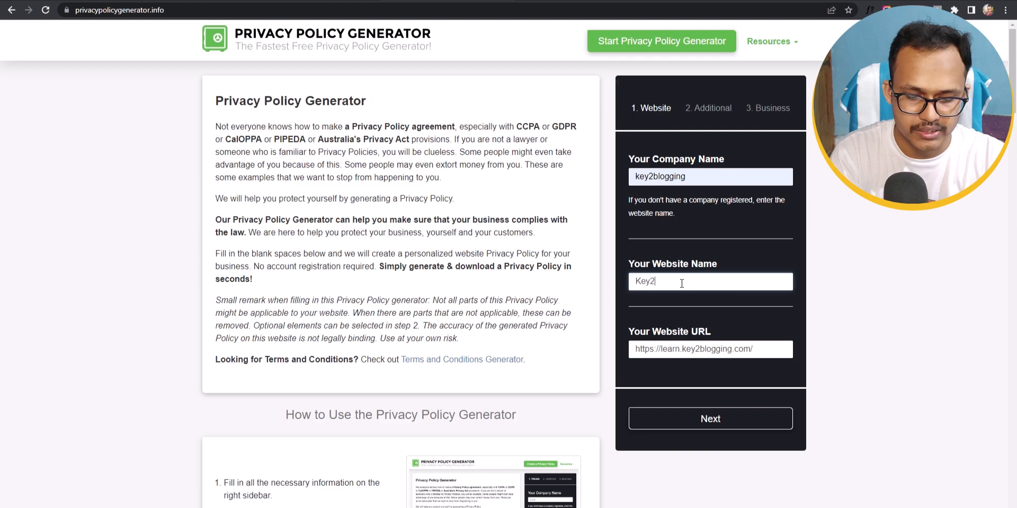
type("Blogging")
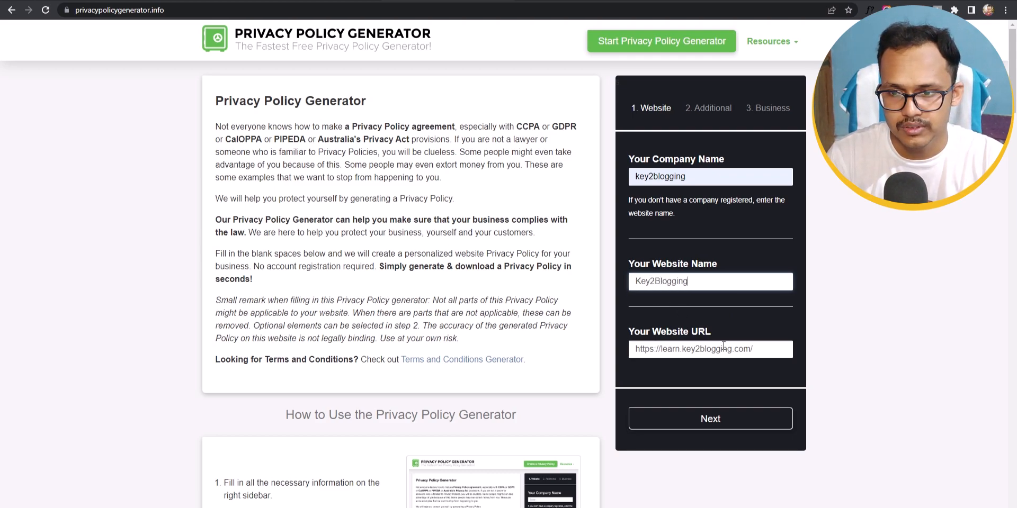
left_click(716, 419)
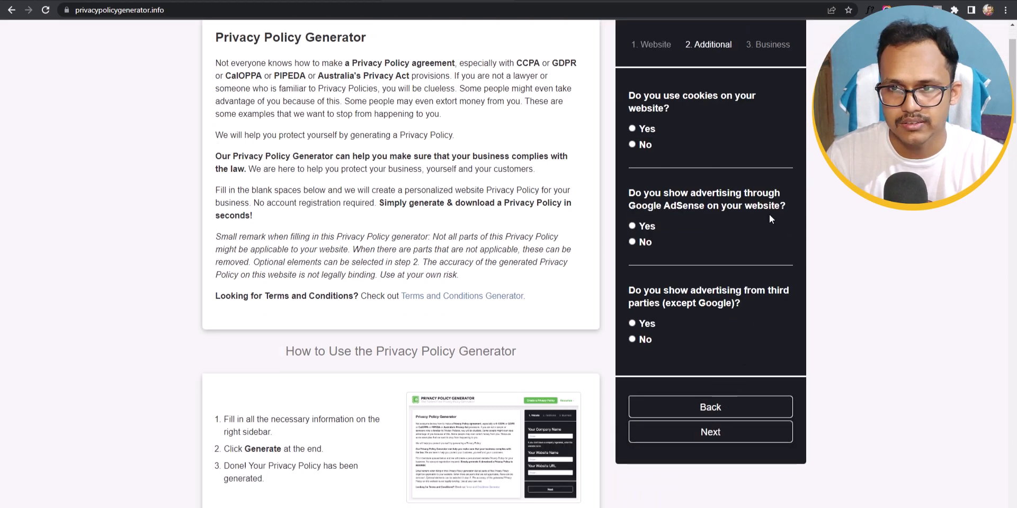
- Answer Yes to using cookies, Google AdSense advertising and third-party advertising, and continue to the business details
scroll(790, 198, "up", 1)
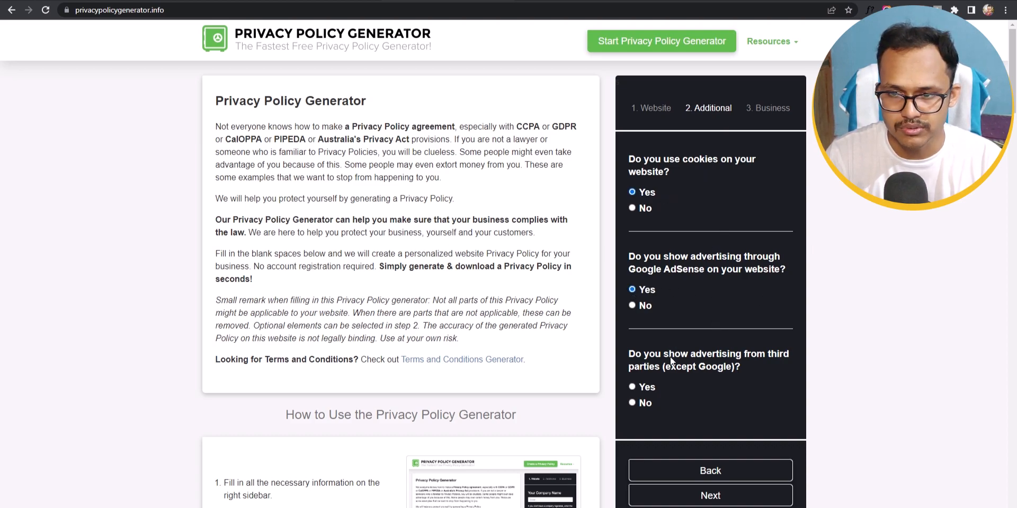
left_click(633, 387)
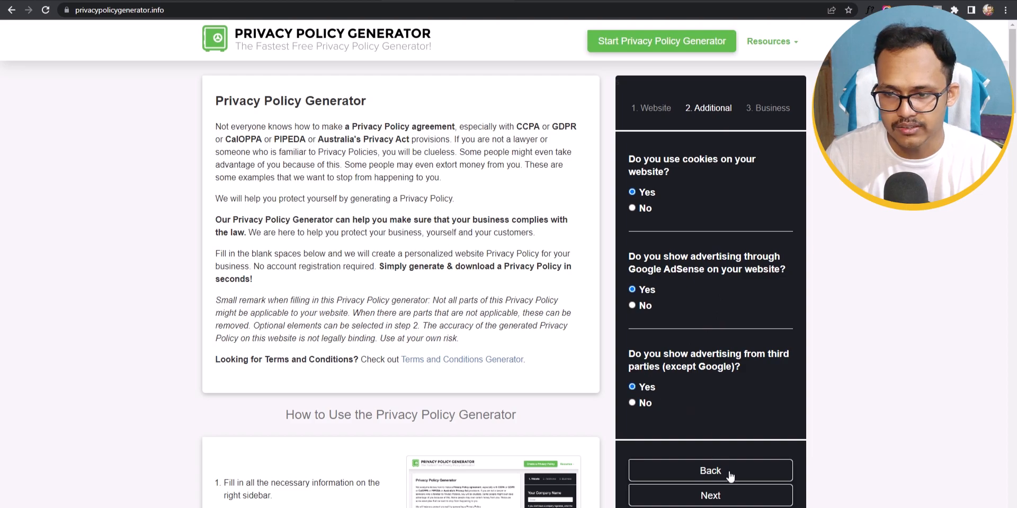
left_click(728, 495)
- Fill in the contact's email address in the business details and generate the privacy policy
scroll(794, 370, "down", 1)
scroll(813, 277, "up", 1)
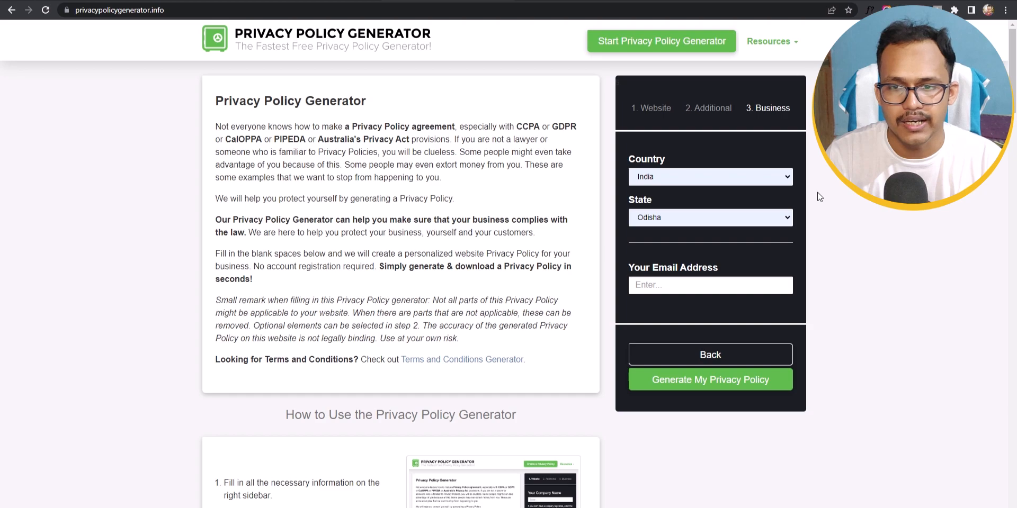
left_click(690, 284)
left_click(699, 303)
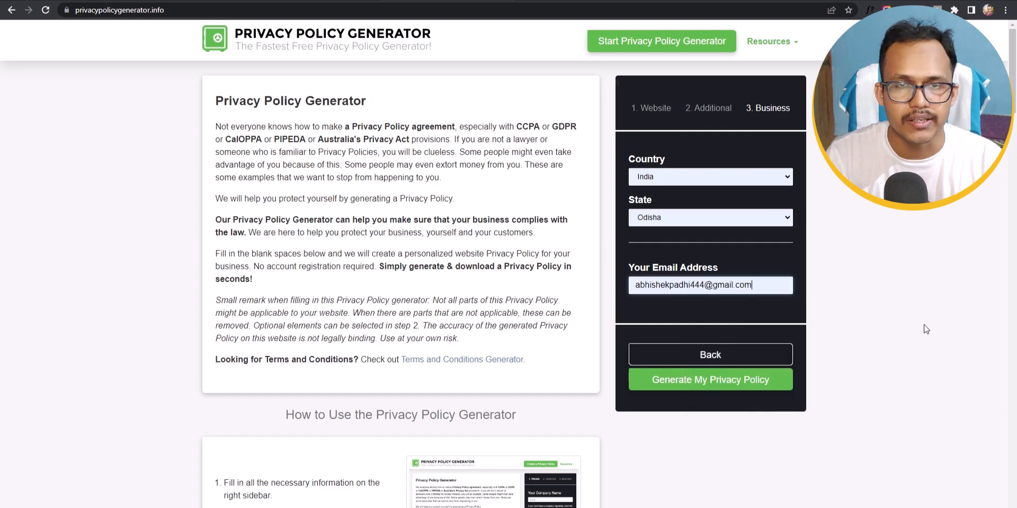
left_click(704, 386)
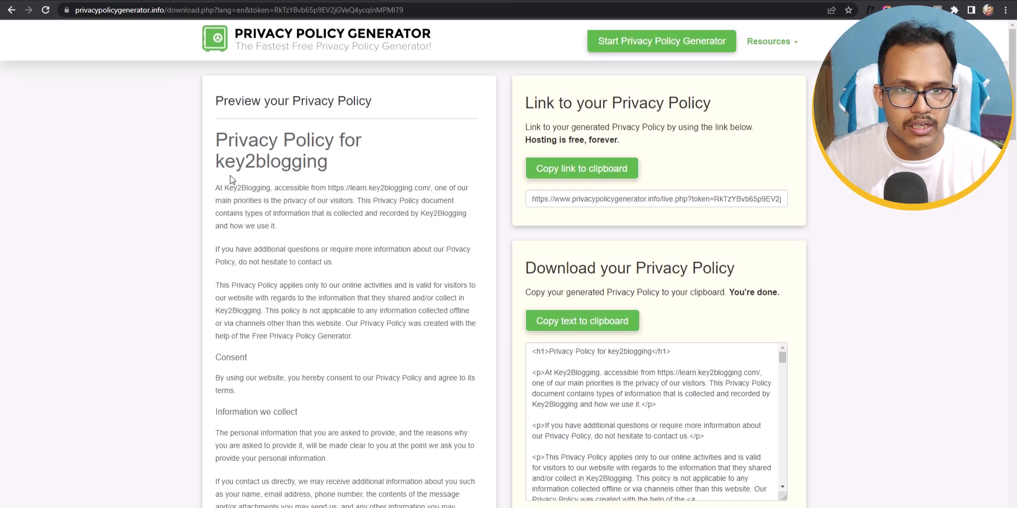
- Copy the generated privacy policy's body text from the preview, starting below its title
scroll(310, 326, "down", 4)
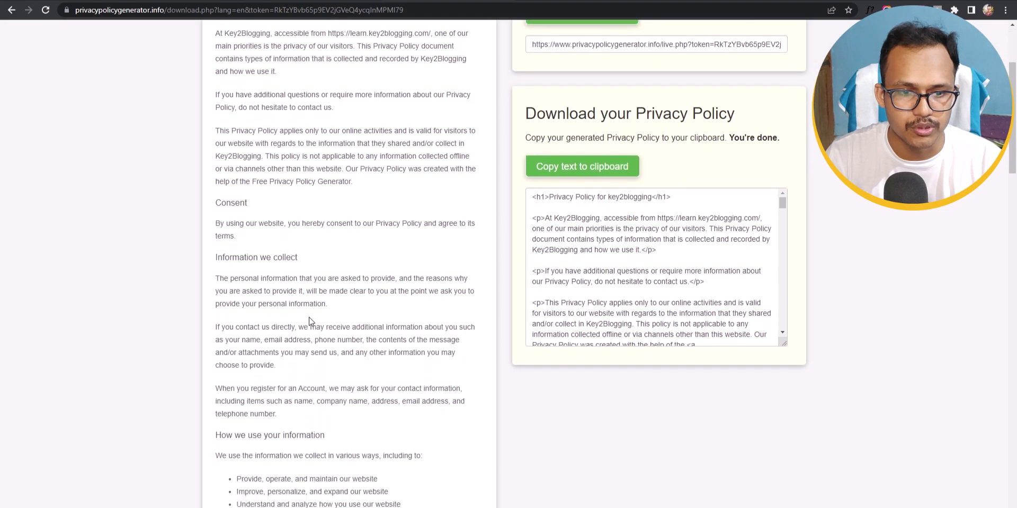
scroll(309, 335, "up", 3)
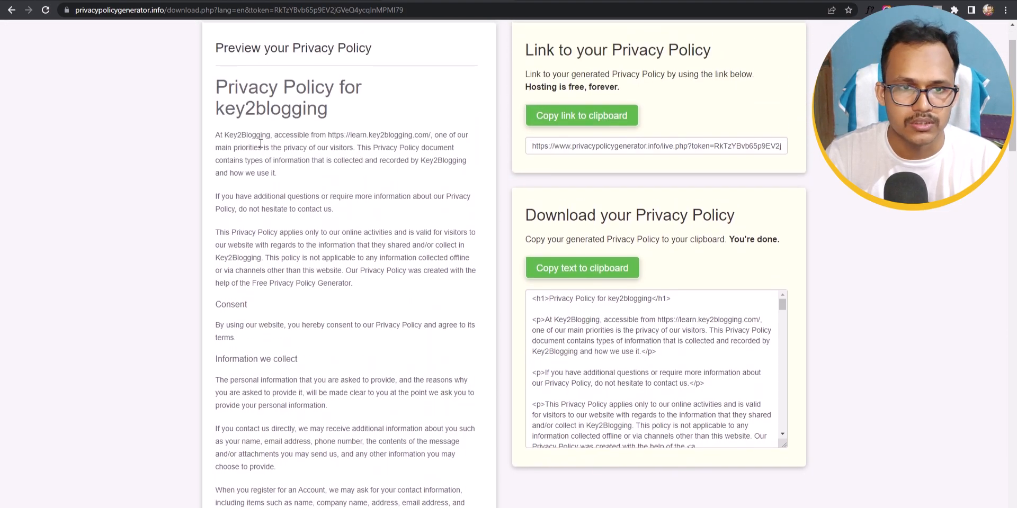
left_click_drag(215, 136, 368, 506)
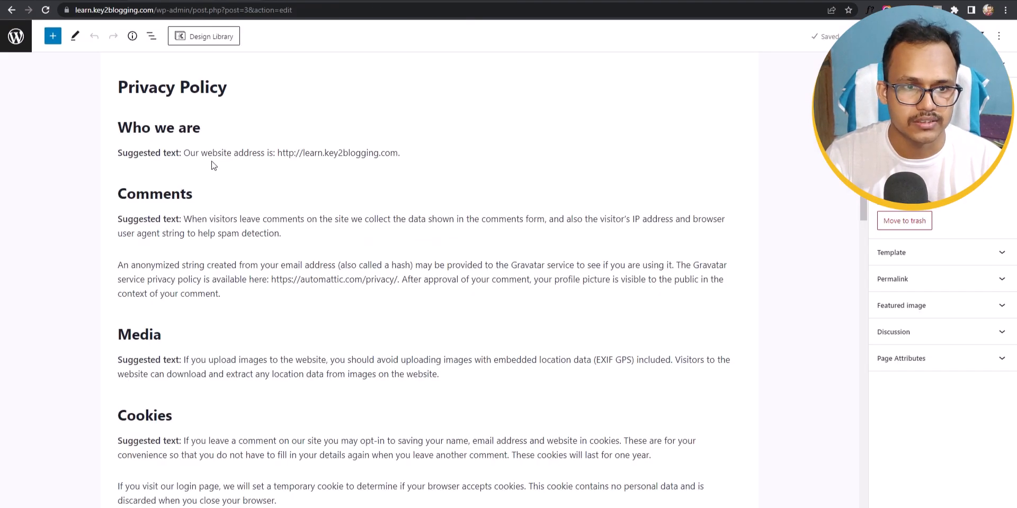
- Replace all the suggested content of the WordPress Privacy Policy page with the copied policy text
left_click(205, 172)
left_click(151, 107)
left_click_drag(118, 127, 371, 506)
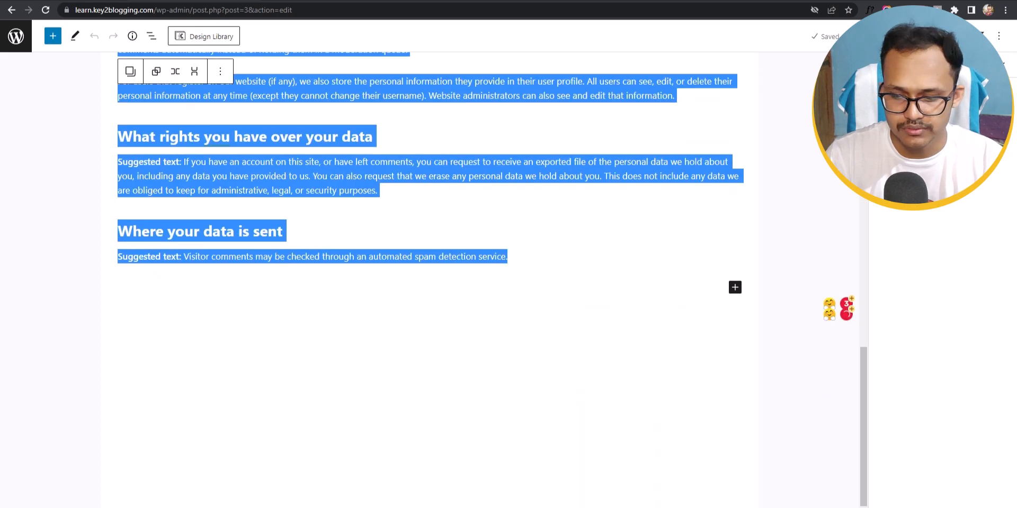
key("BackSpace")
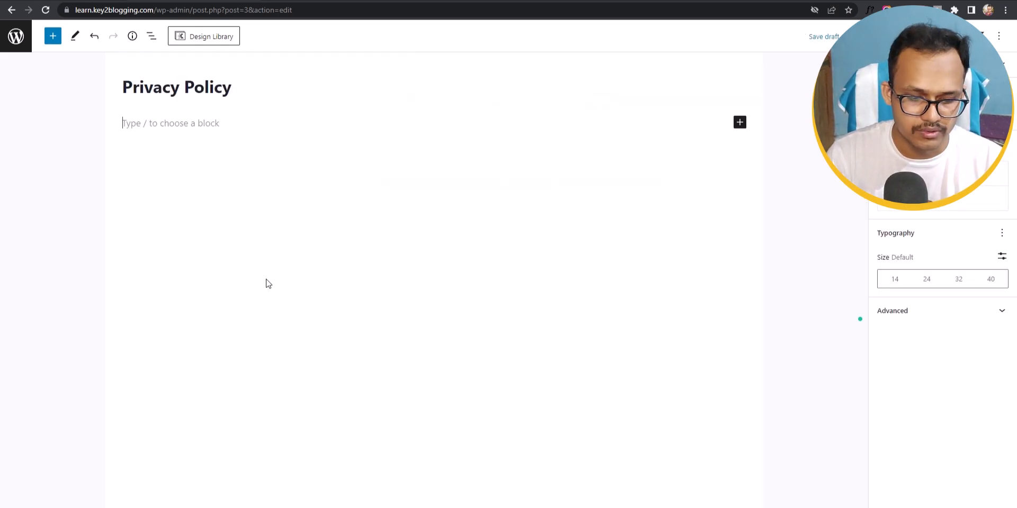
key("ctrl+v")
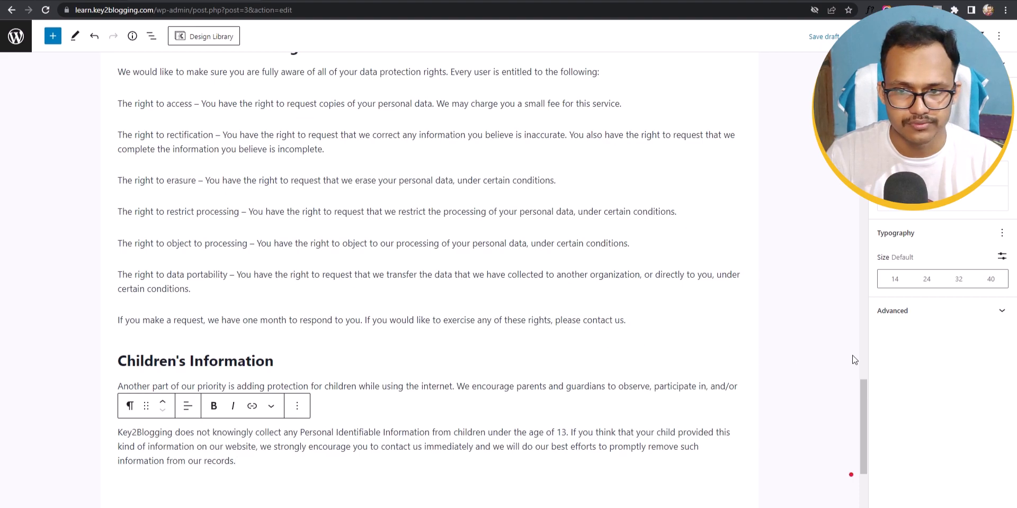
- Delete the sentence crediting the Free Privacy Policy Generator from the third introductory paragraph of the privacy policy
left_click(808, 331)
scroll(402, 310, "up", 6)
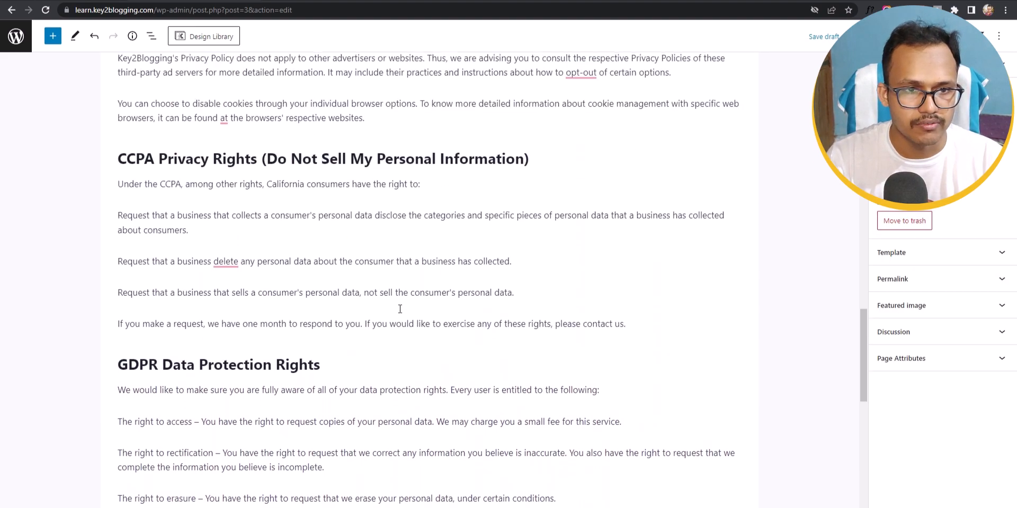
scroll(400, 308, "up", 12)
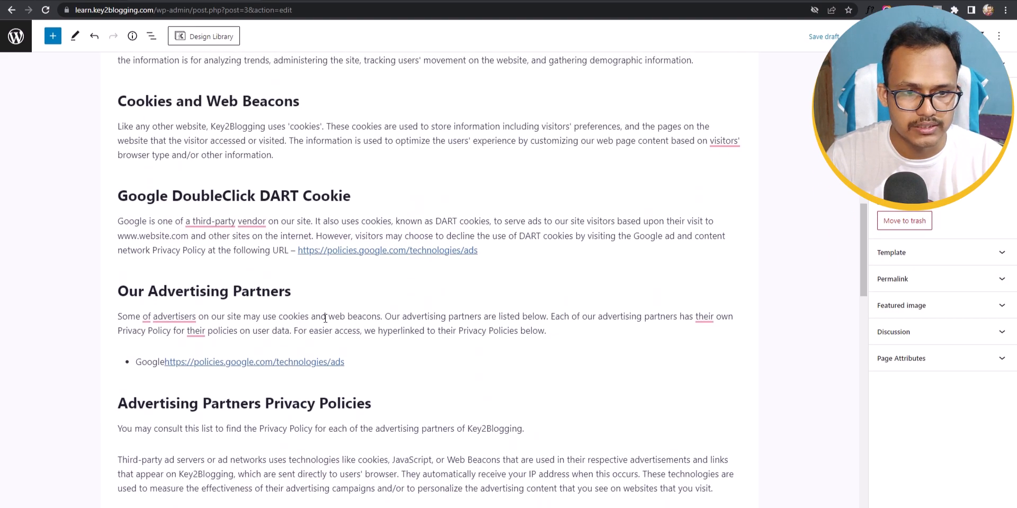
scroll(385, 297, "up", 9)
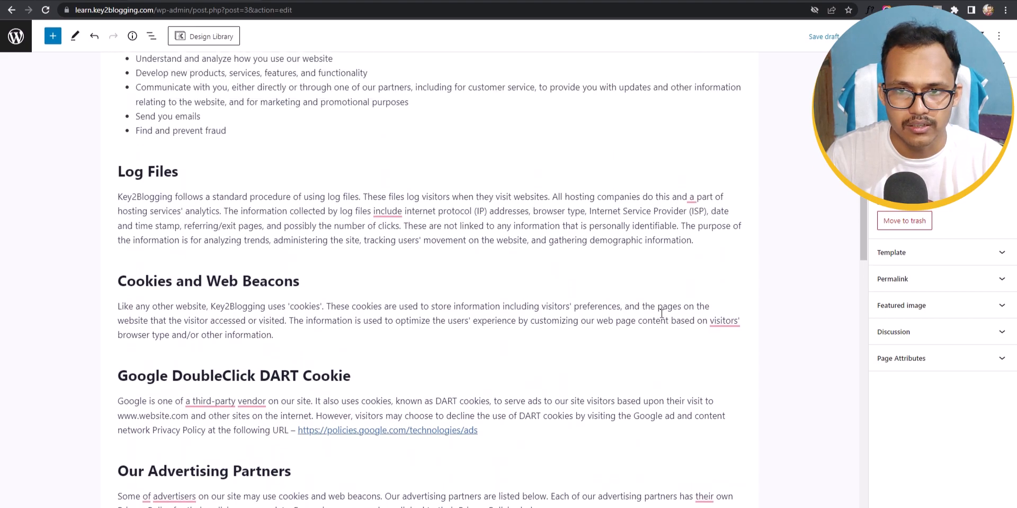
scroll(429, 323, "up", 5)
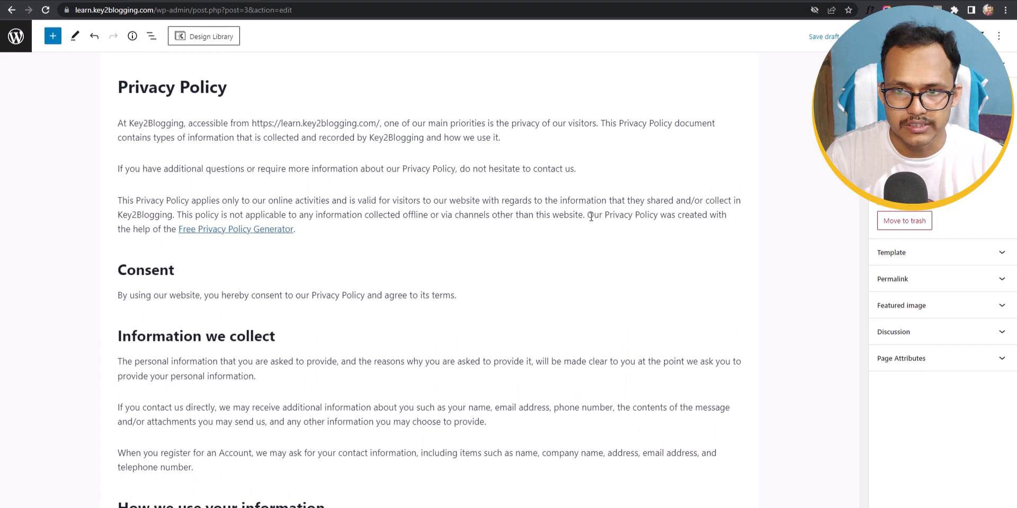
left_click_drag(588, 215, 684, 231)
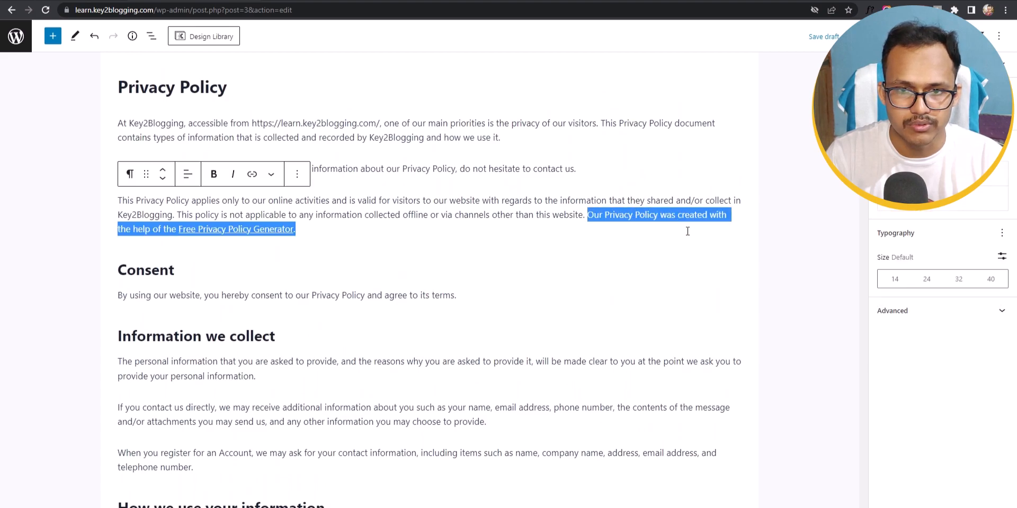
key("BackSpace")
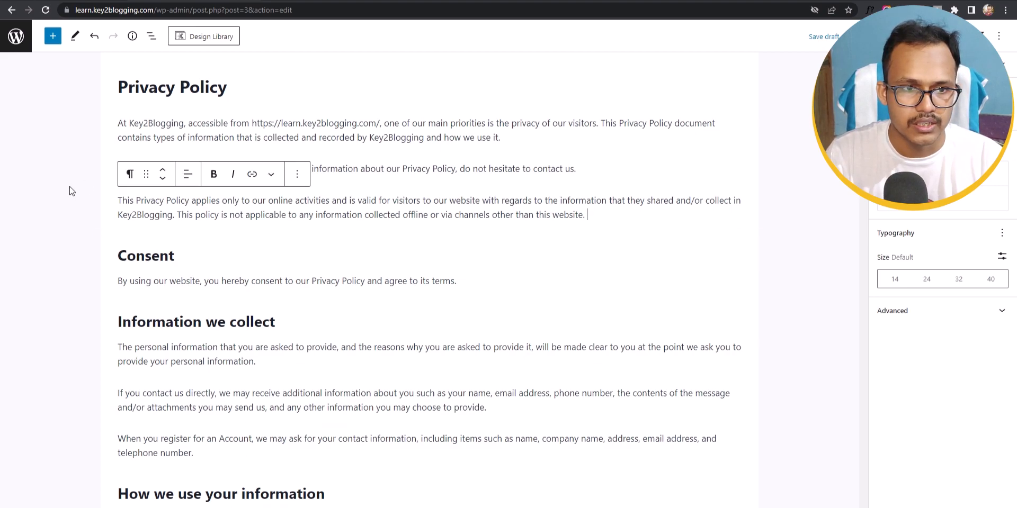
- Make the name Key2Blogging bold in the third introductory paragraph
double_click(135, 214)
left_click(213, 174)
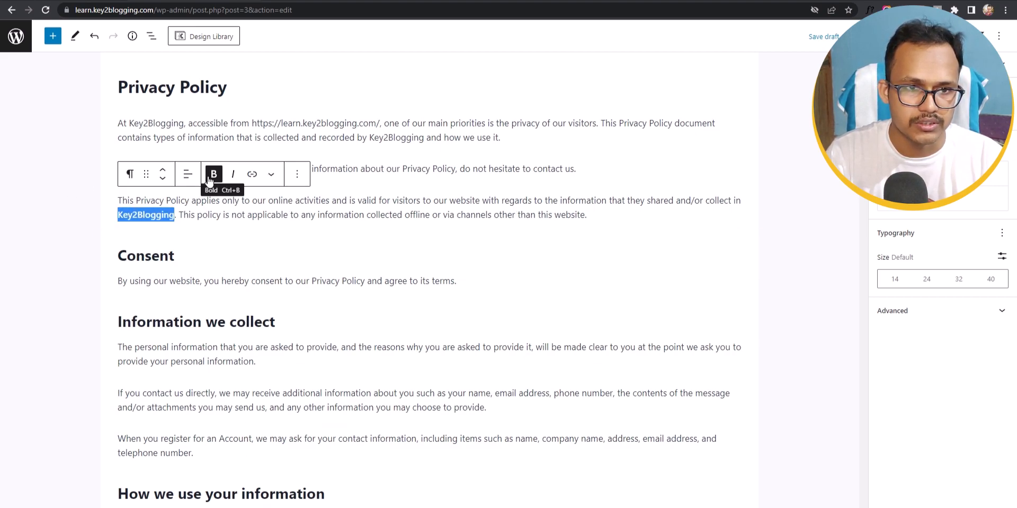
left_click(79, 194)
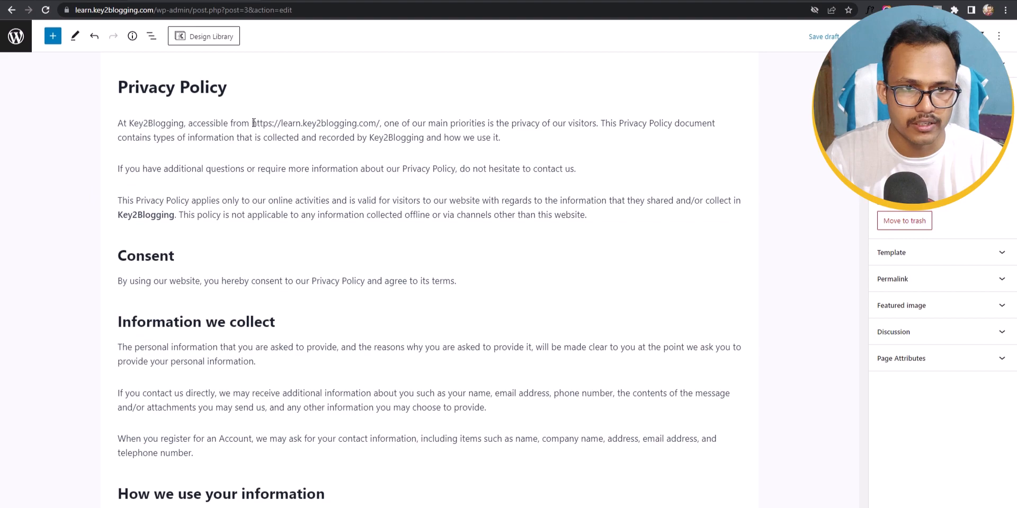
left_click_drag(253, 126, 378, 126)
left_click(213, 97)
left_click(252, 97)
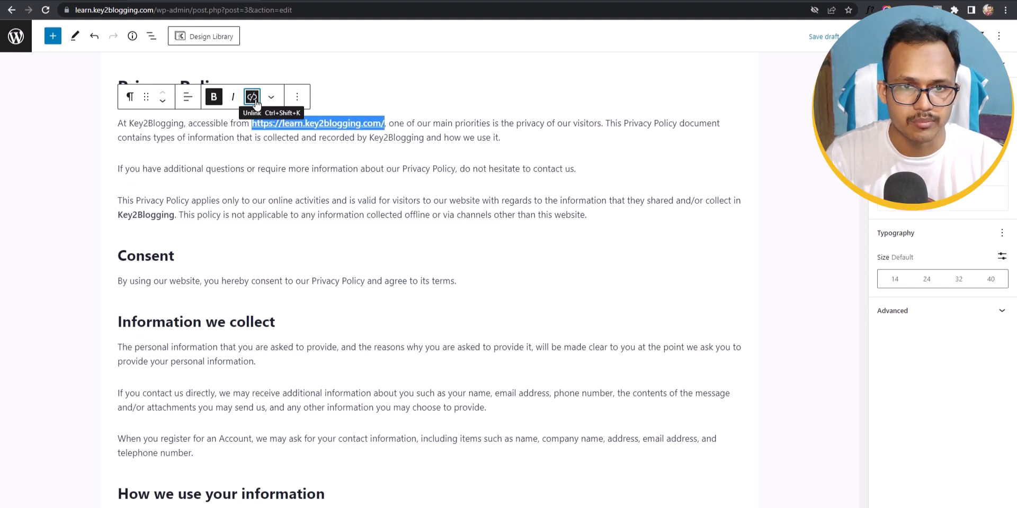
left_click(527, 144)
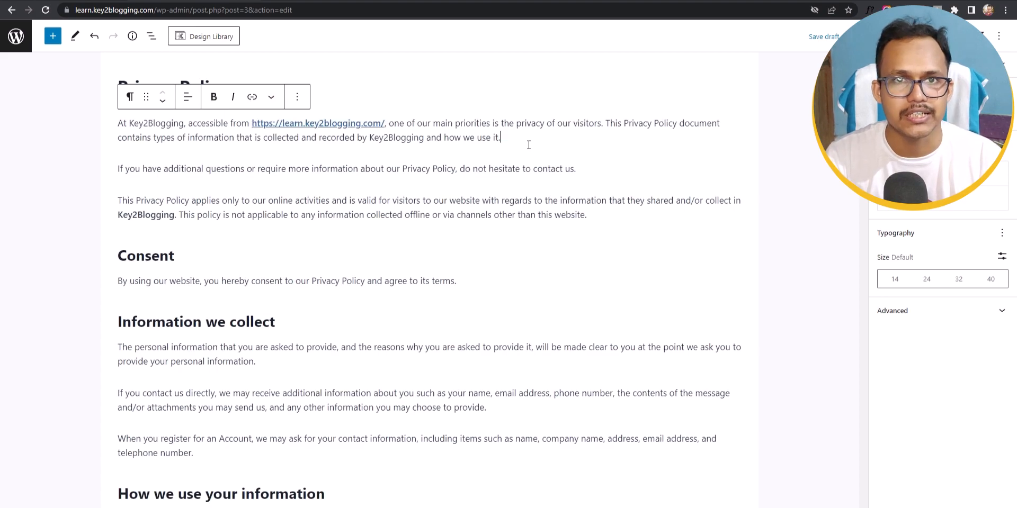
- Check the page's permalink slug in the page settings and publish the Privacy Policy page
left_click(458, 279)
left_click(888, 73)
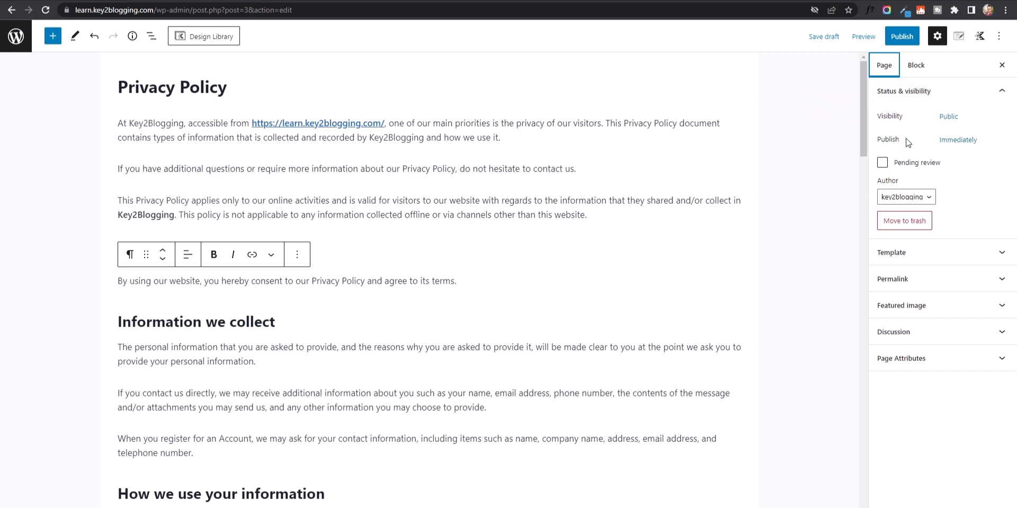
left_click(919, 279)
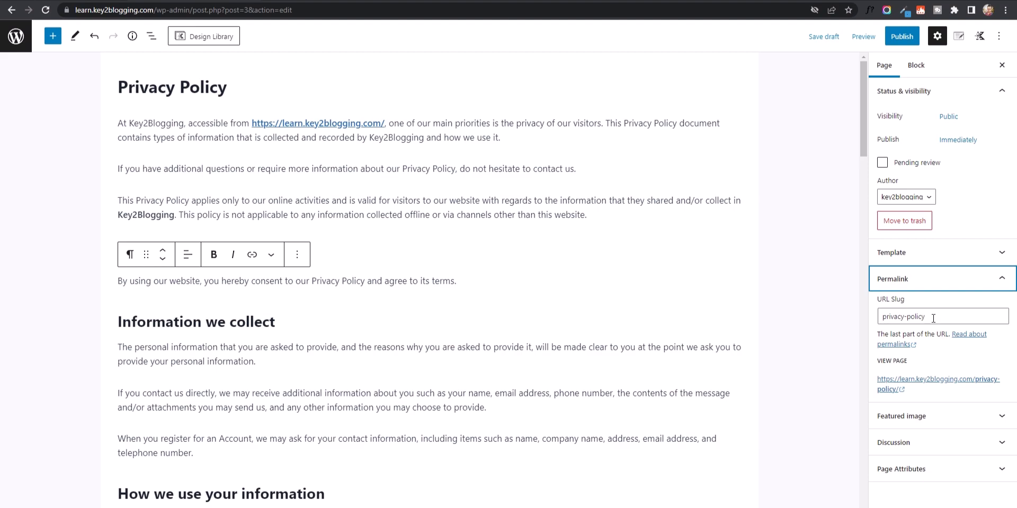
left_click(902, 37)
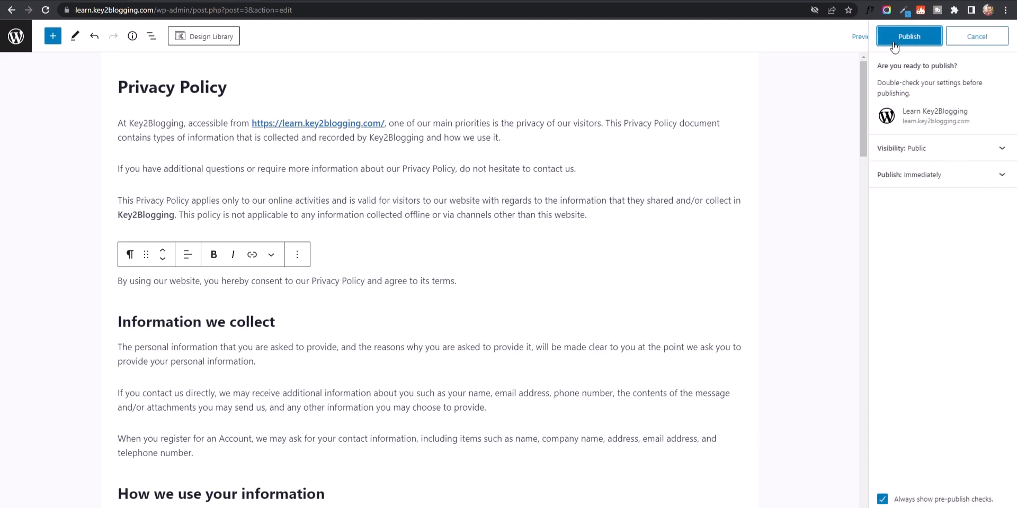
left_click(894, 43)
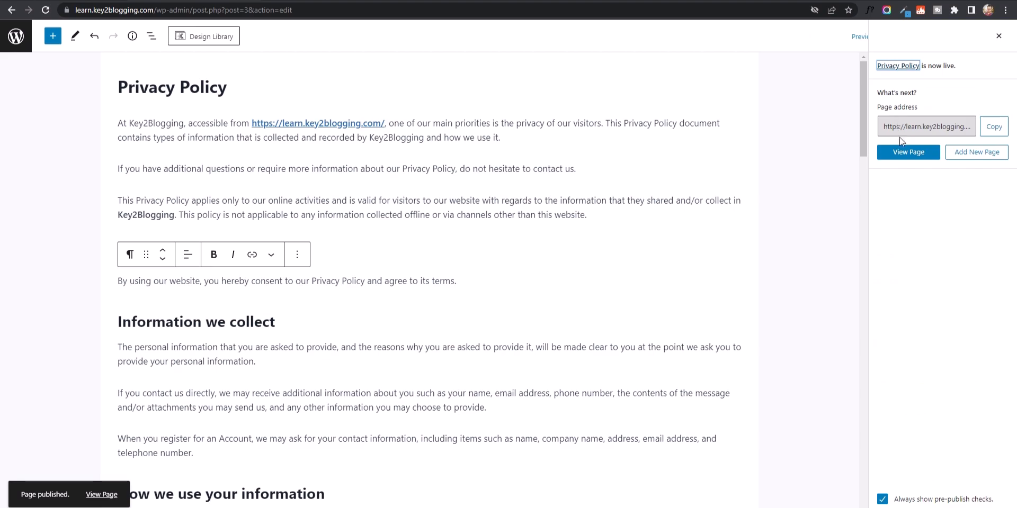
- View the published Privacy Policy page on the site and look through its sections and layout
left_click(908, 153)
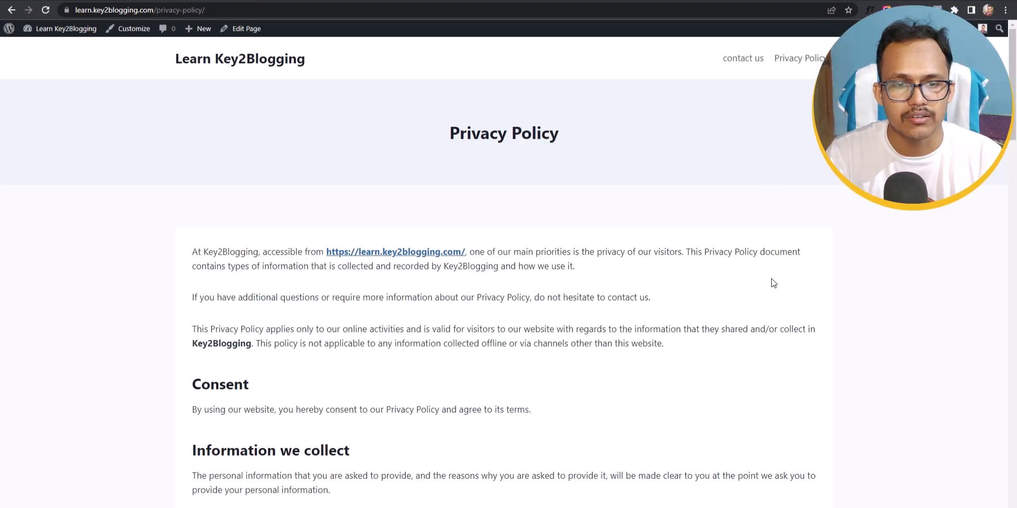
scroll(773, 283, "down", 6)
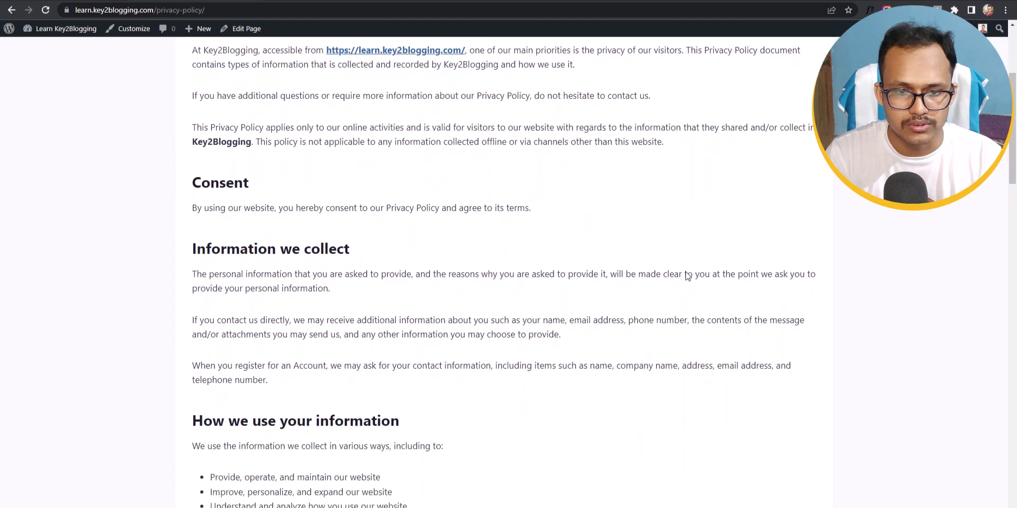
scroll(739, 311, "down", 9)
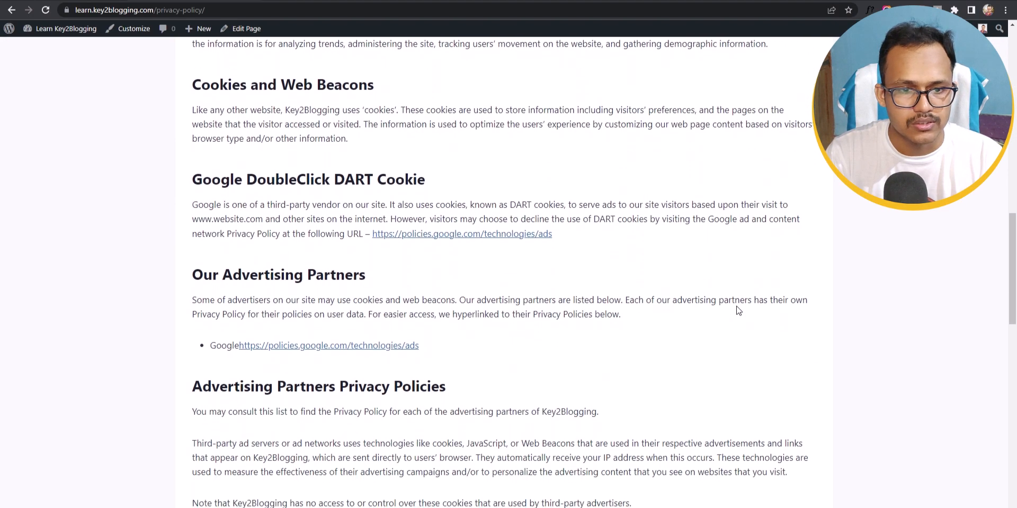
scroll(738, 311, "up", 5)
scroll(738, 311, "up", 10)
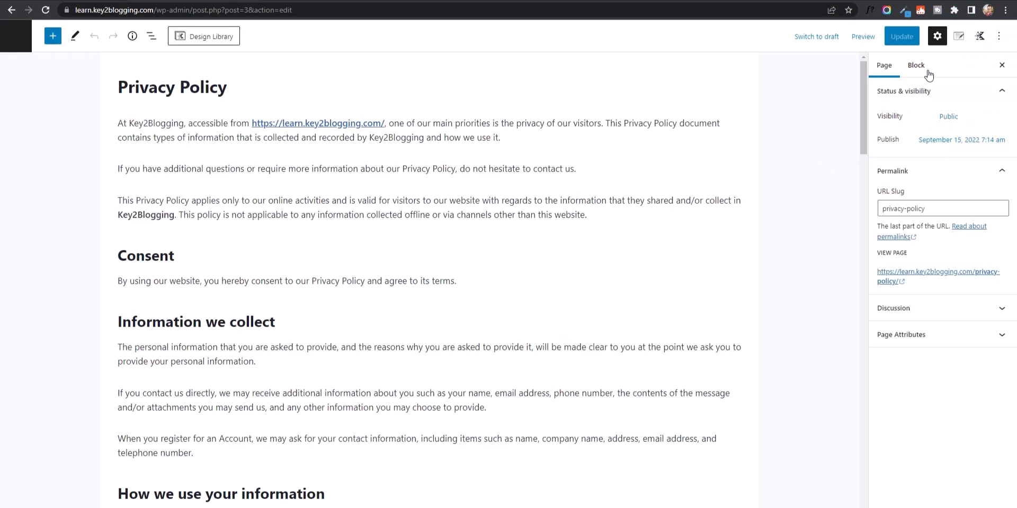
- Disable the page's content vertical padding and set its layout to Narrow, updating the page and viewing it live
left_click(980, 36)
left_click(962, 40)
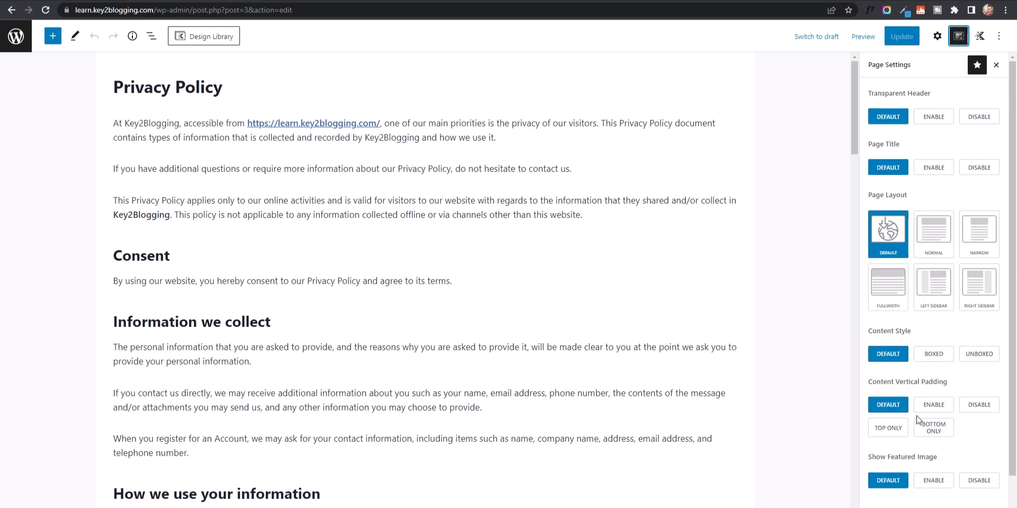
left_click(979, 406)
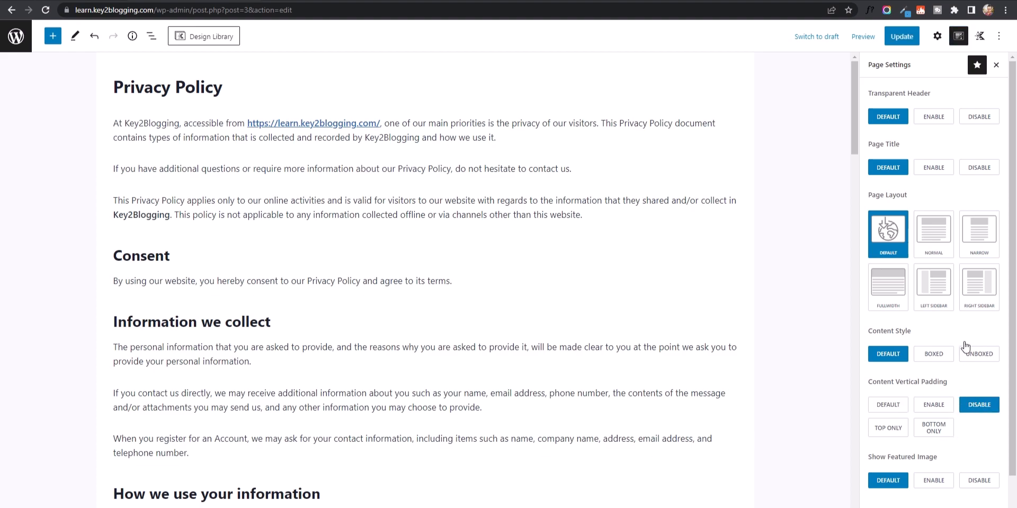
left_click(985, 242)
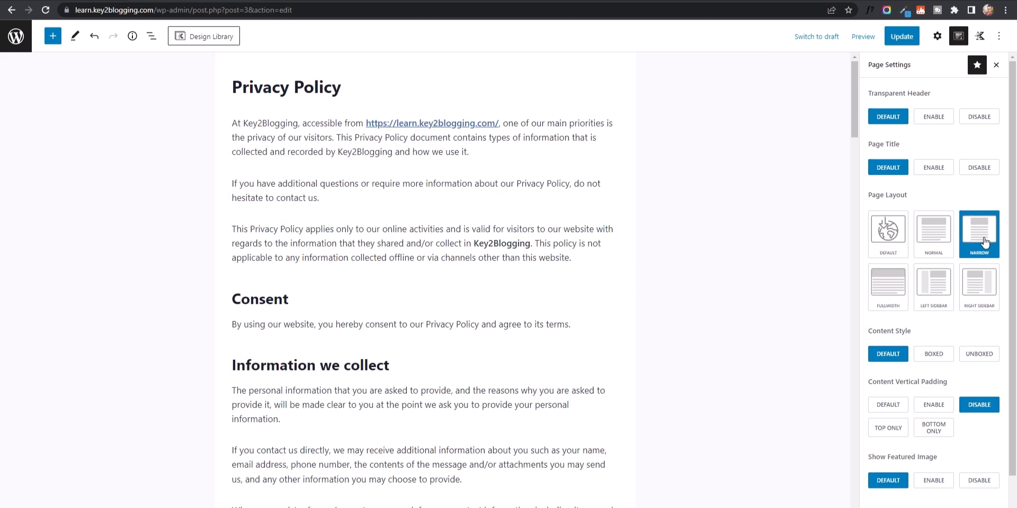
left_click(902, 36)
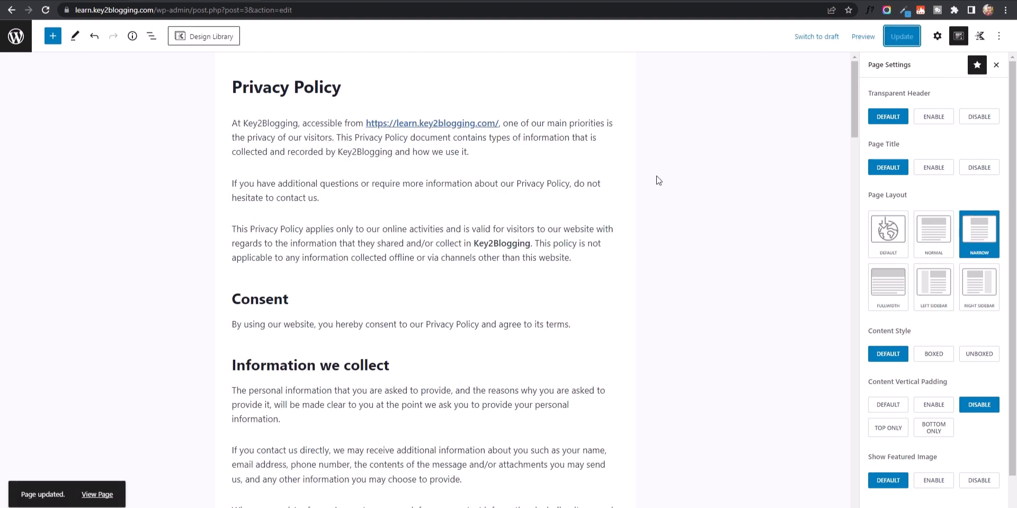
left_click(100, 495)
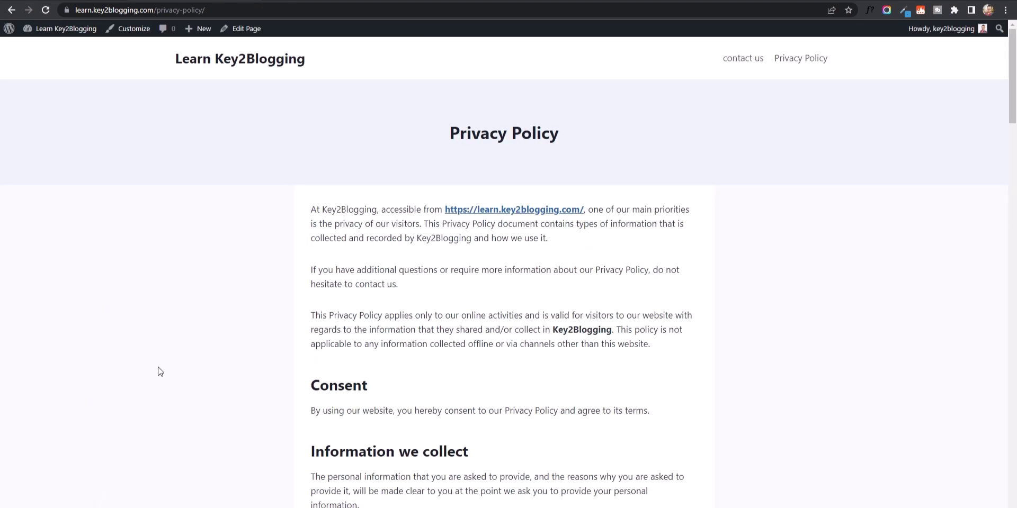
- Assign the Privacy Policy page as the site's privacy policy page in the WordPress privacy settings
mouse_move(53, 29)
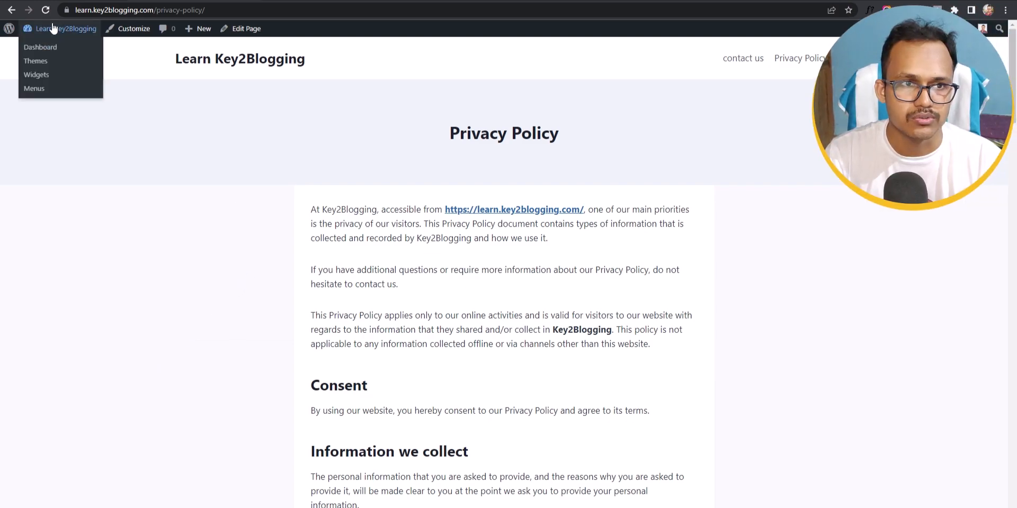
left_click(46, 49)
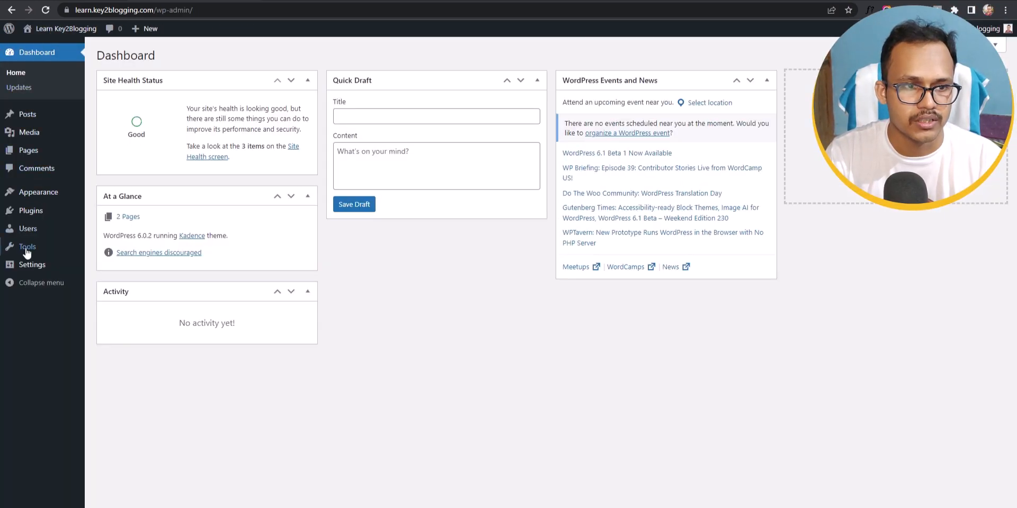
mouse_move(29, 267)
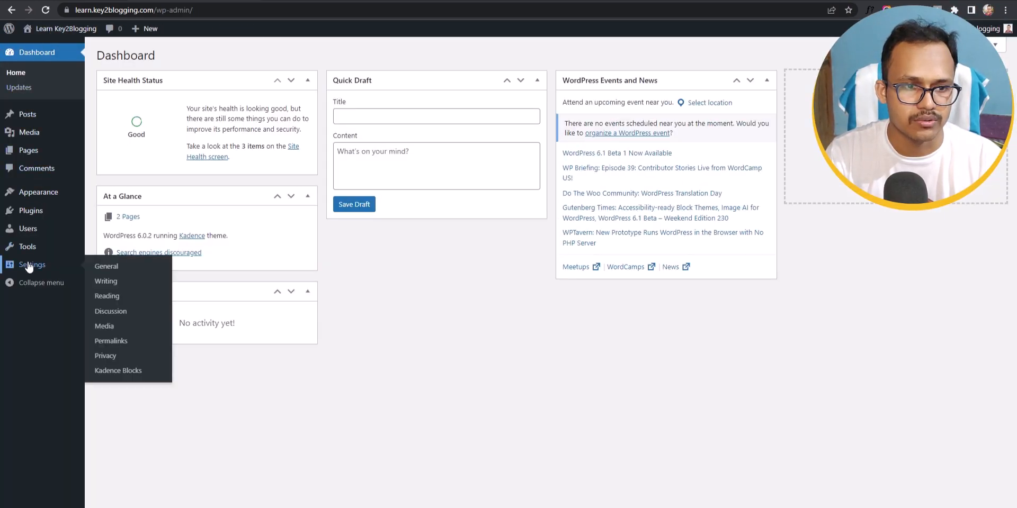
left_click(110, 358)
left_click(498, 332)
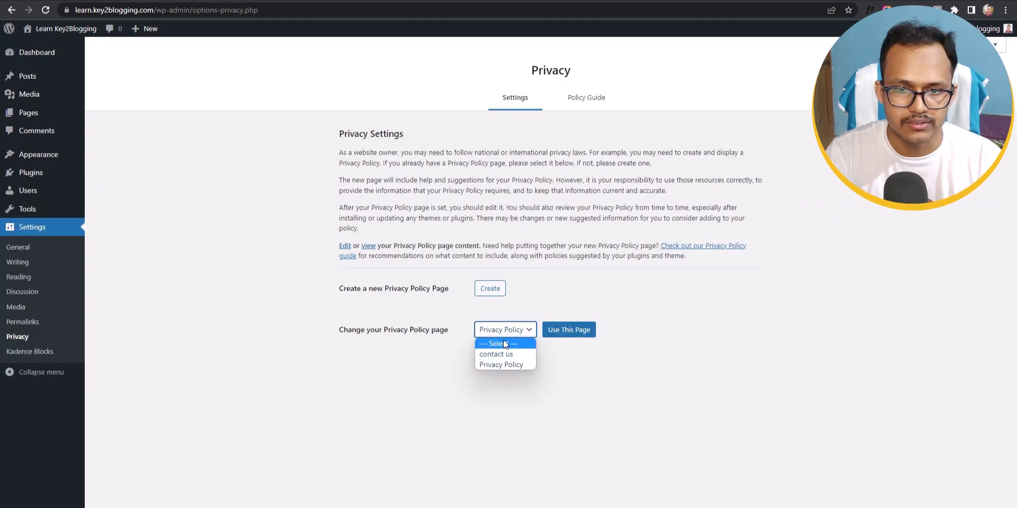
left_click(501, 368)
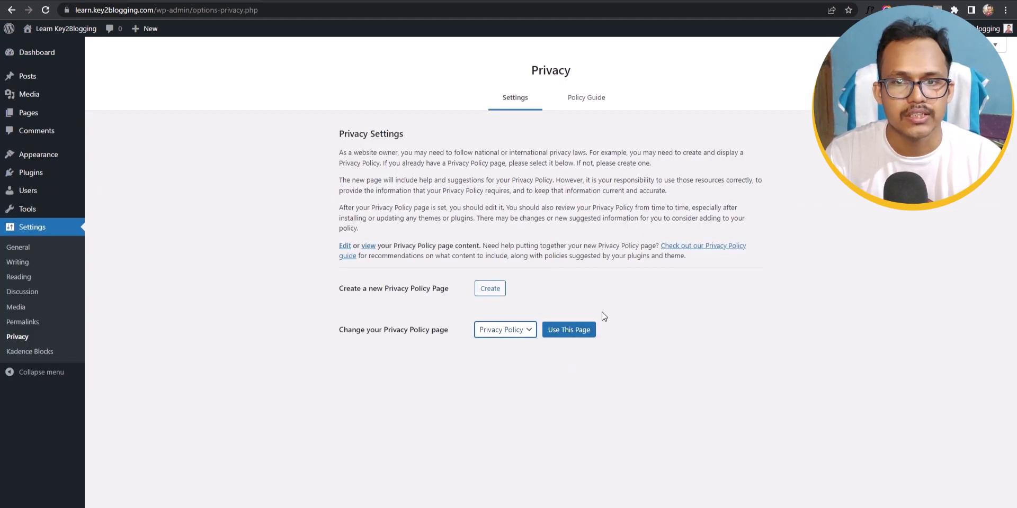
left_click(571, 331)
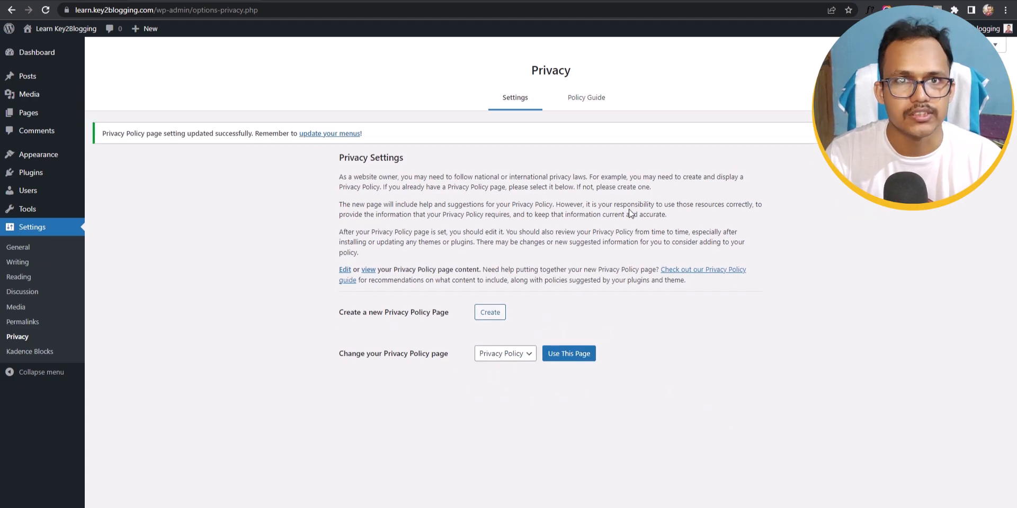